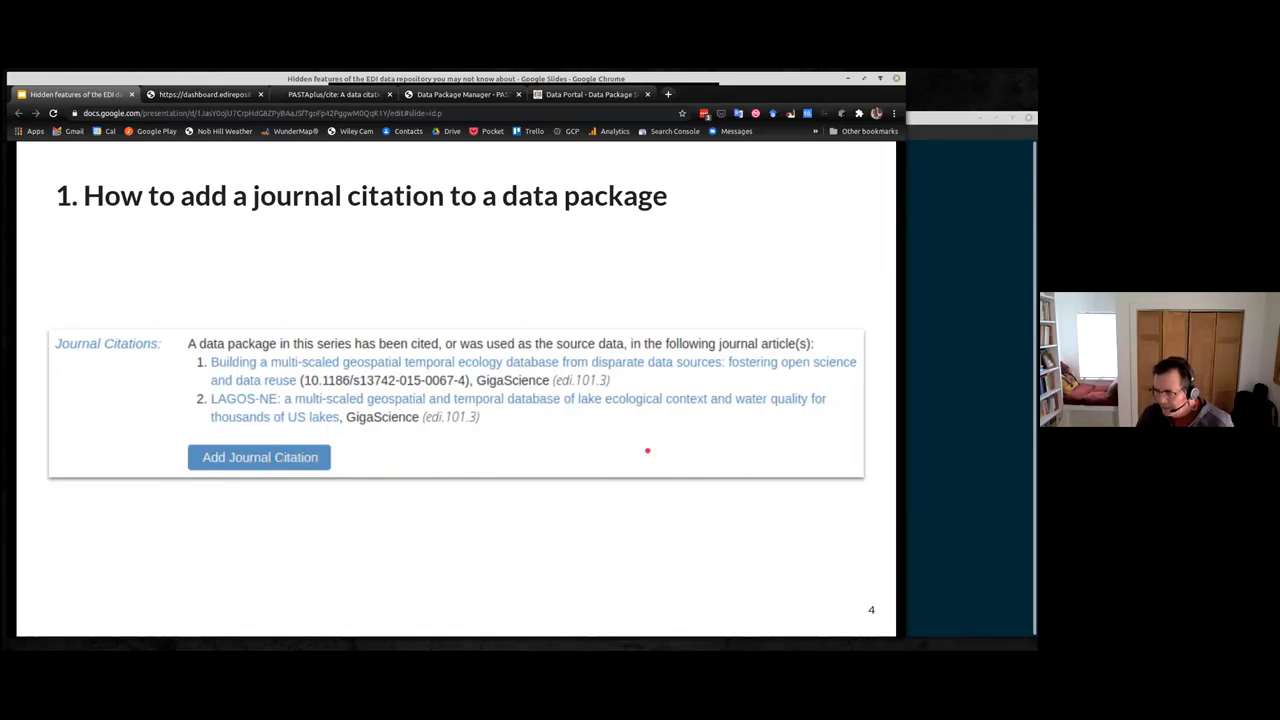
# Open the example data package edi.101.3 from the citation instructions slide and review its summary through to the Journal Citations section.
pyautogui.press('Left')
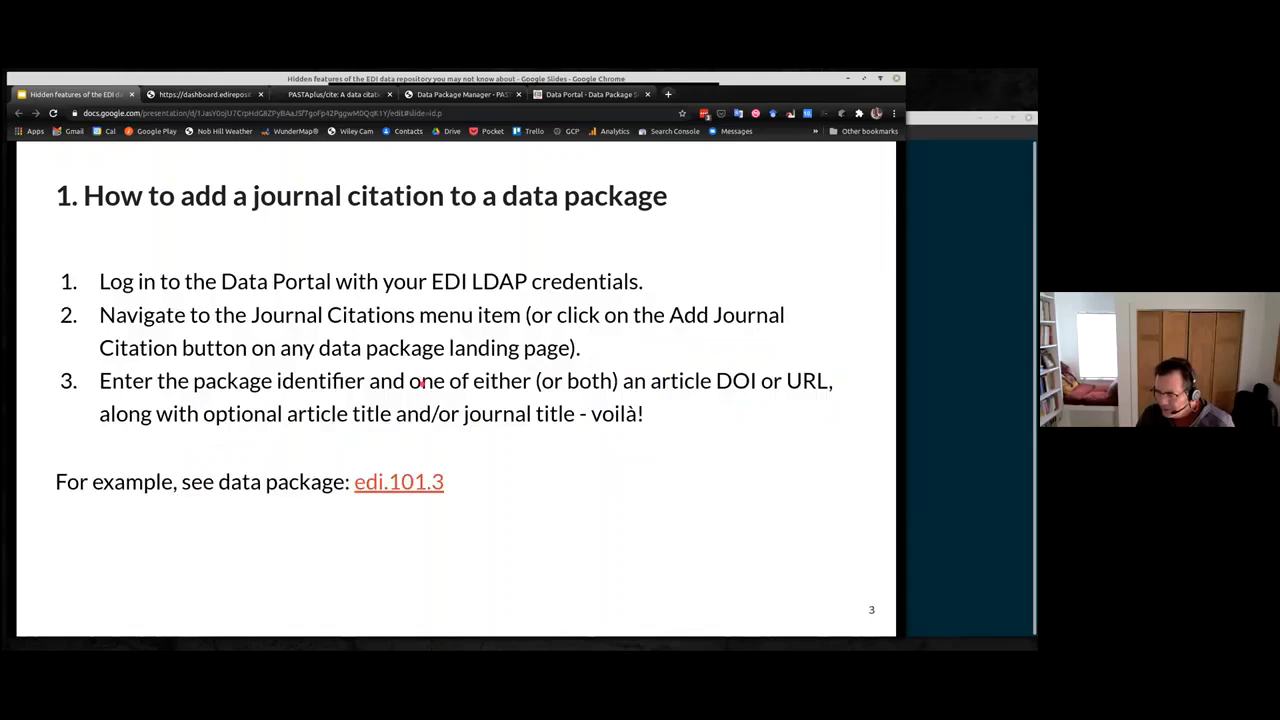
pyautogui.click(397, 482)
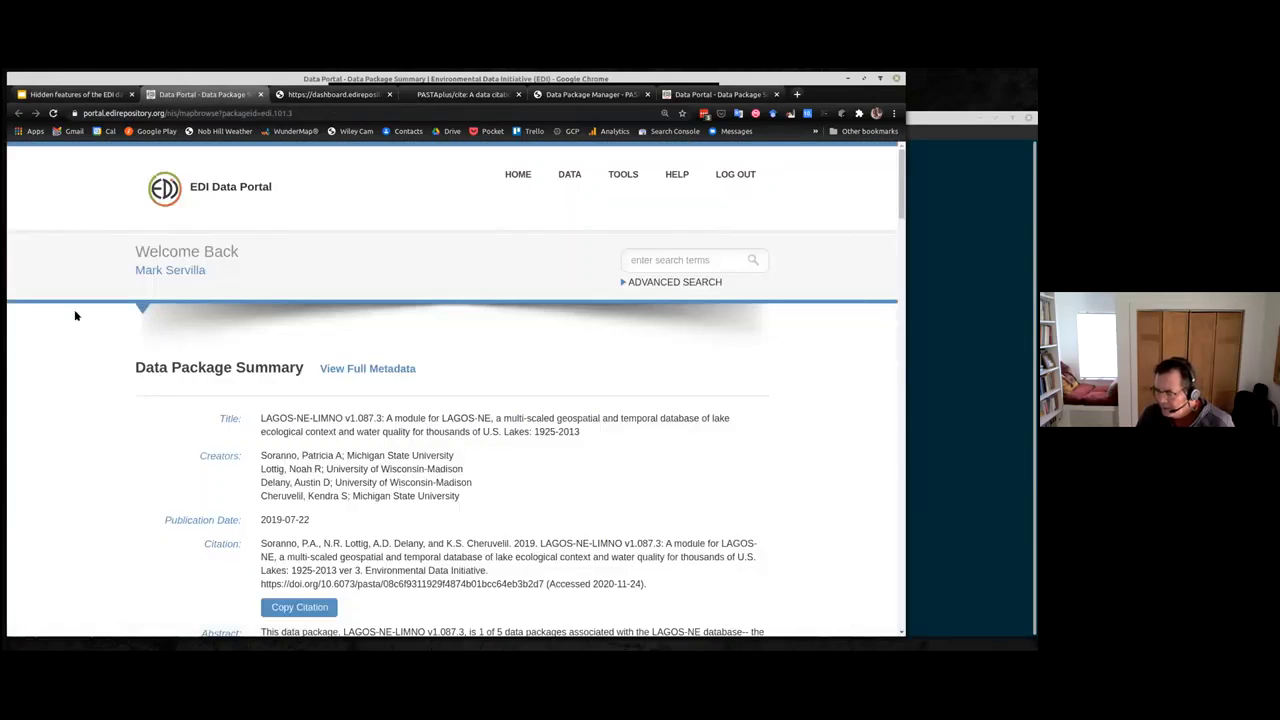
pyautogui.scroll(-1, 616, 403)
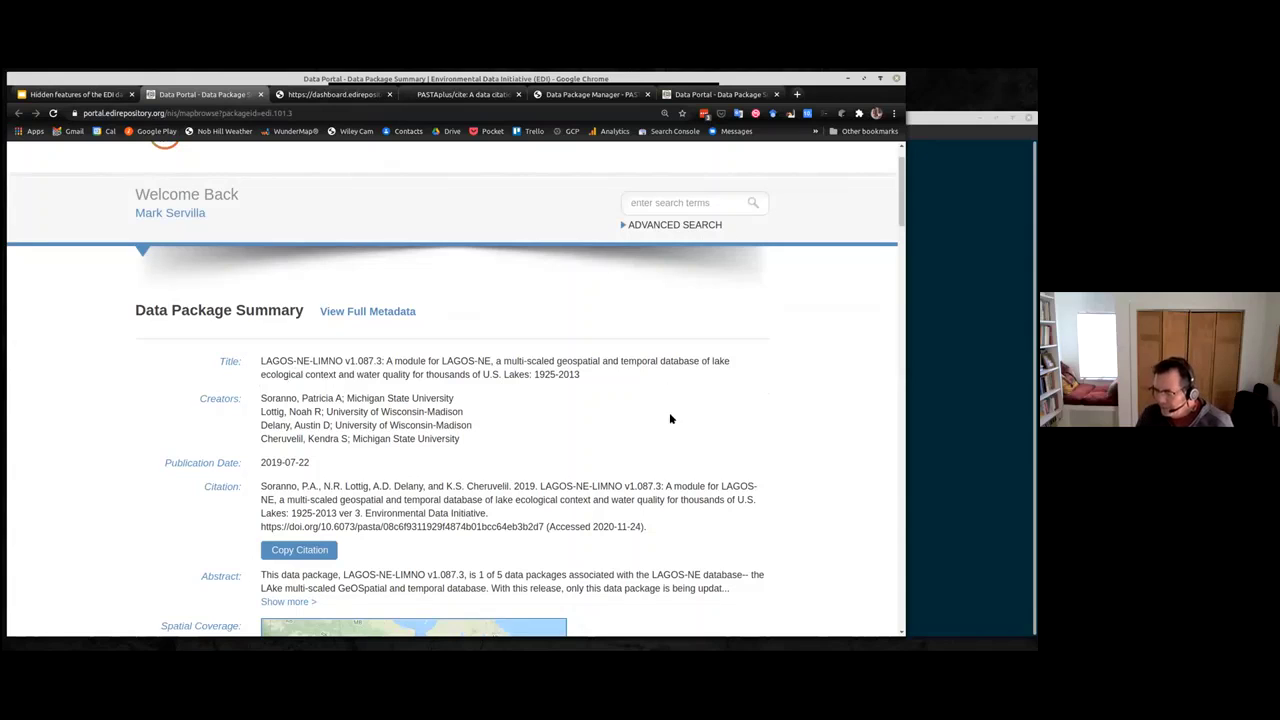
pyautogui.scroll(-4, 690, 430)
pyautogui.scroll(-2, 709, 441)
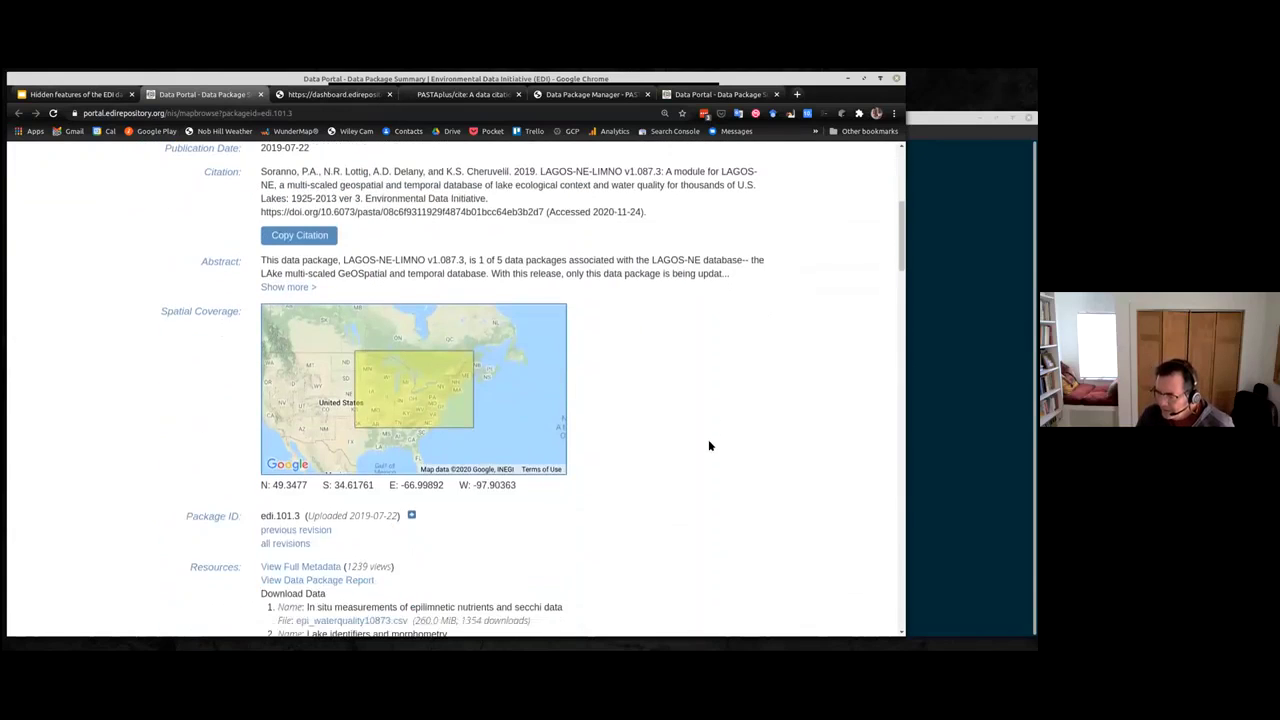
pyautogui.scroll(-6, 686, 437)
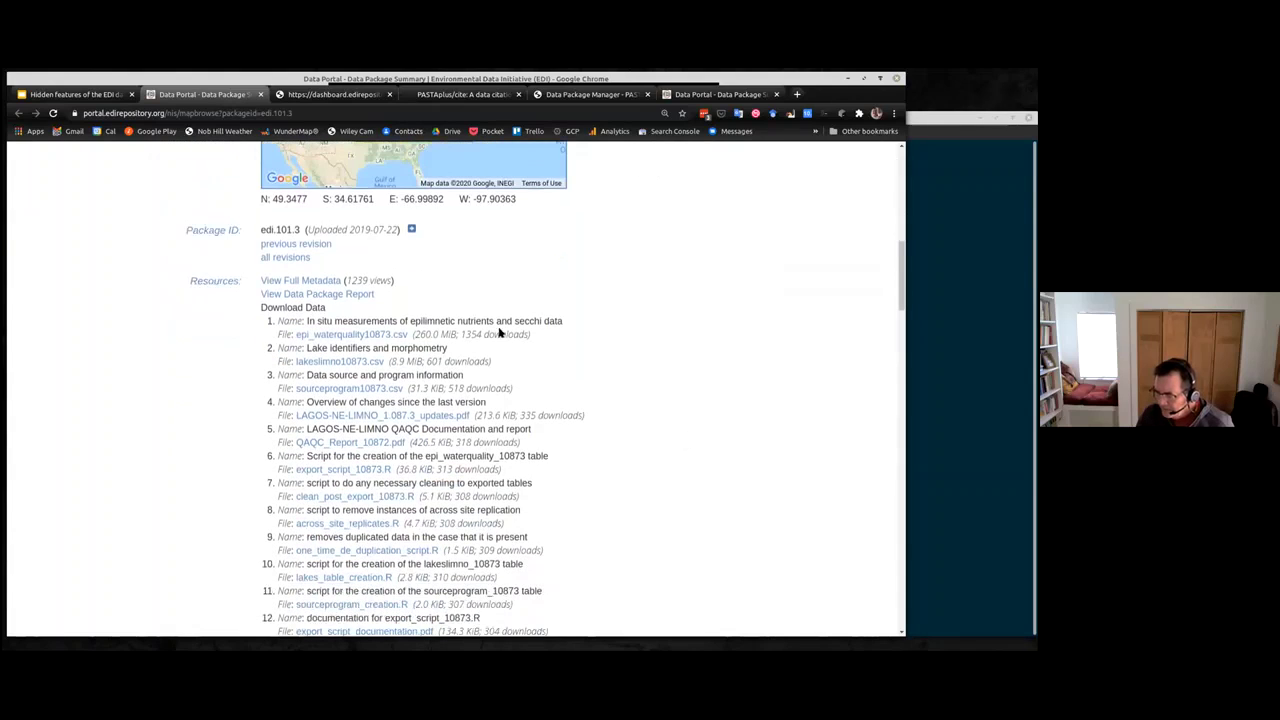
pyautogui.scroll(-1, 603, 485)
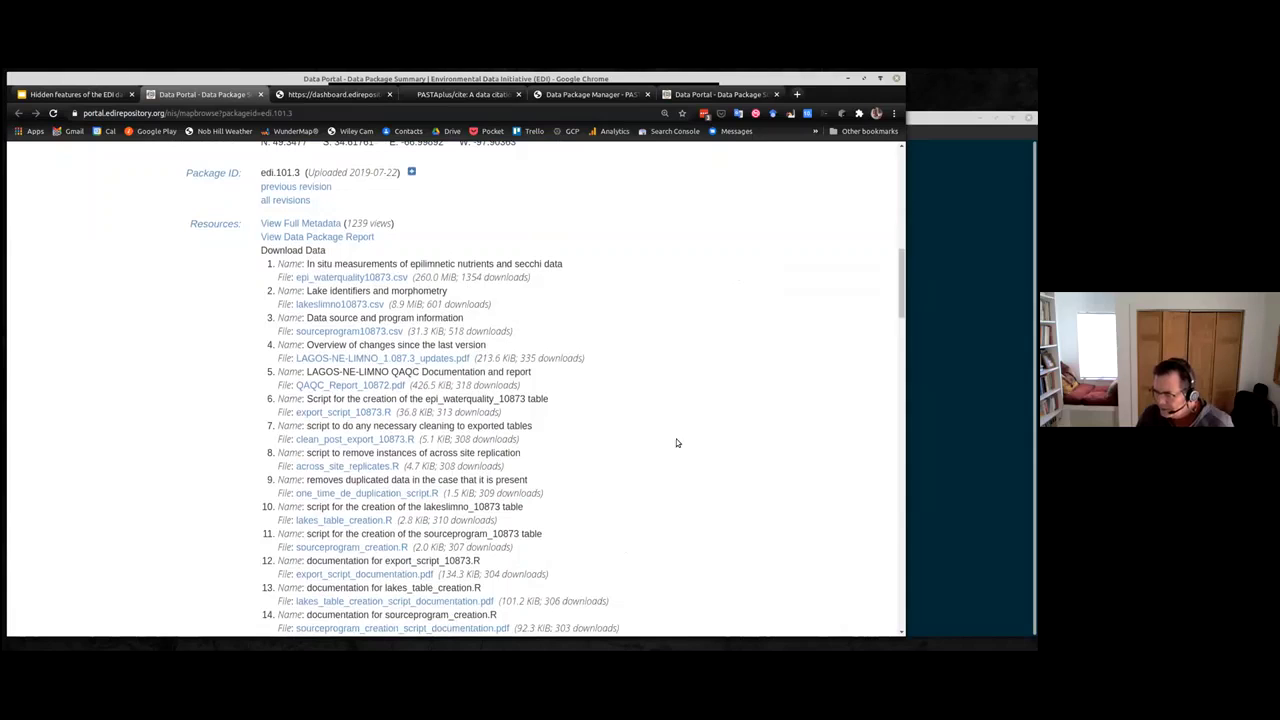
pyautogui.scroll(-5, 640, 345)
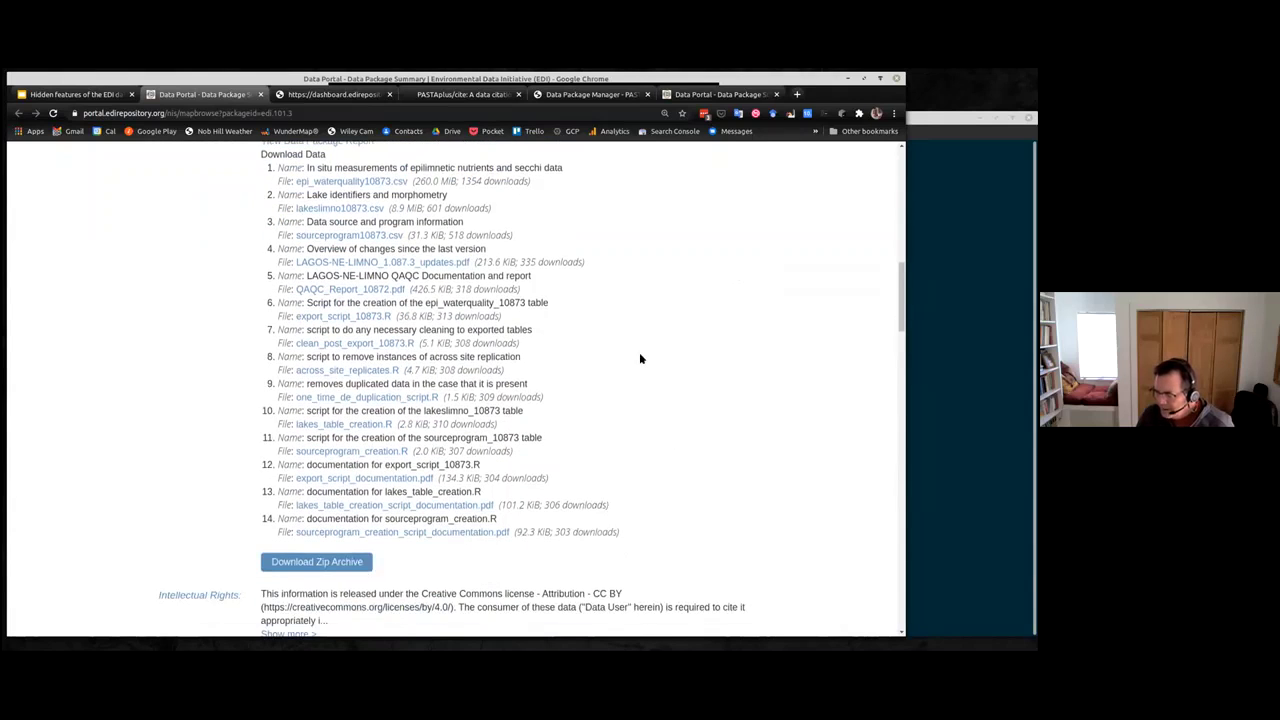
pyautogui.scroll(-7, 641, 358)
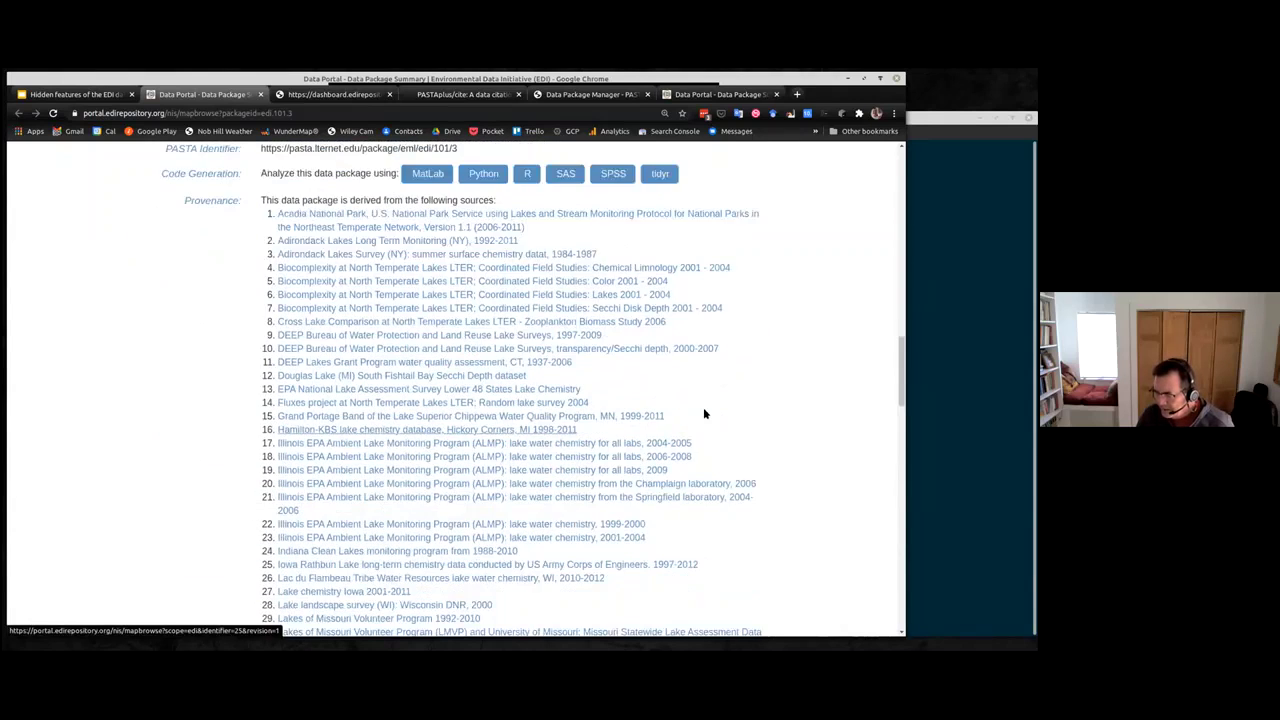
pyautogui.scroll(-5, 685, 428)
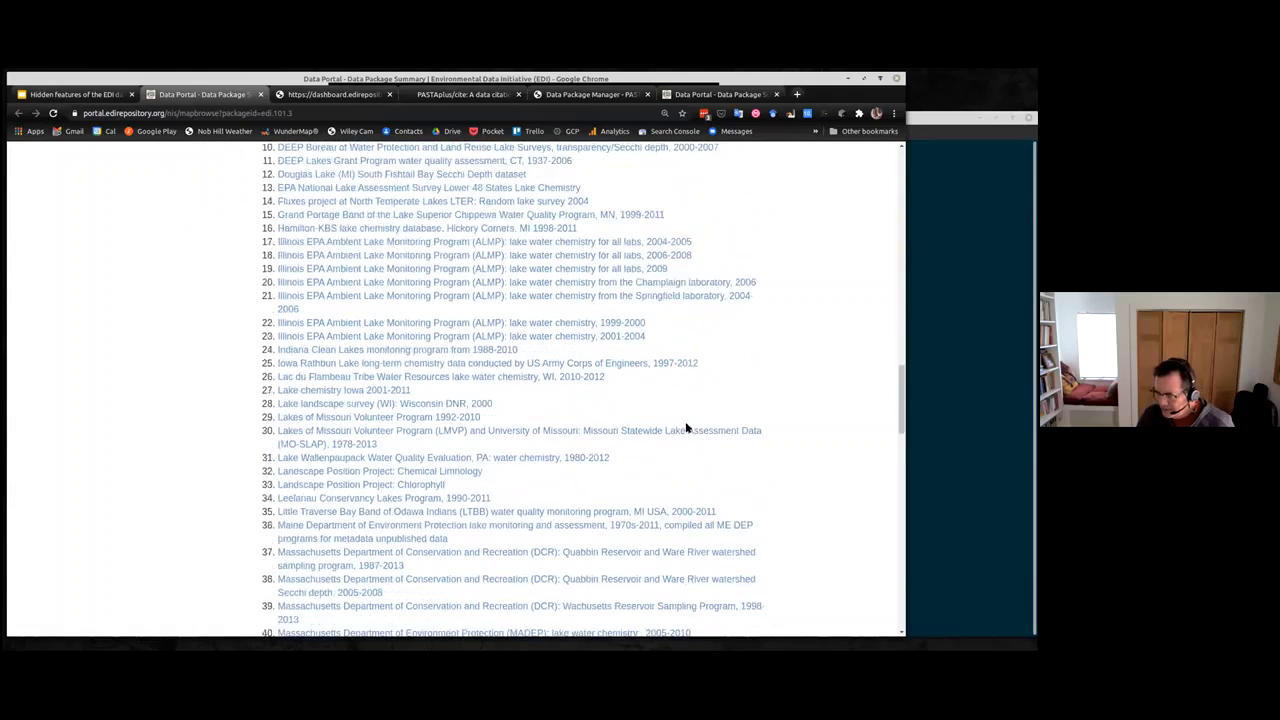
pyautogui.scroll(-12, 684, 424)
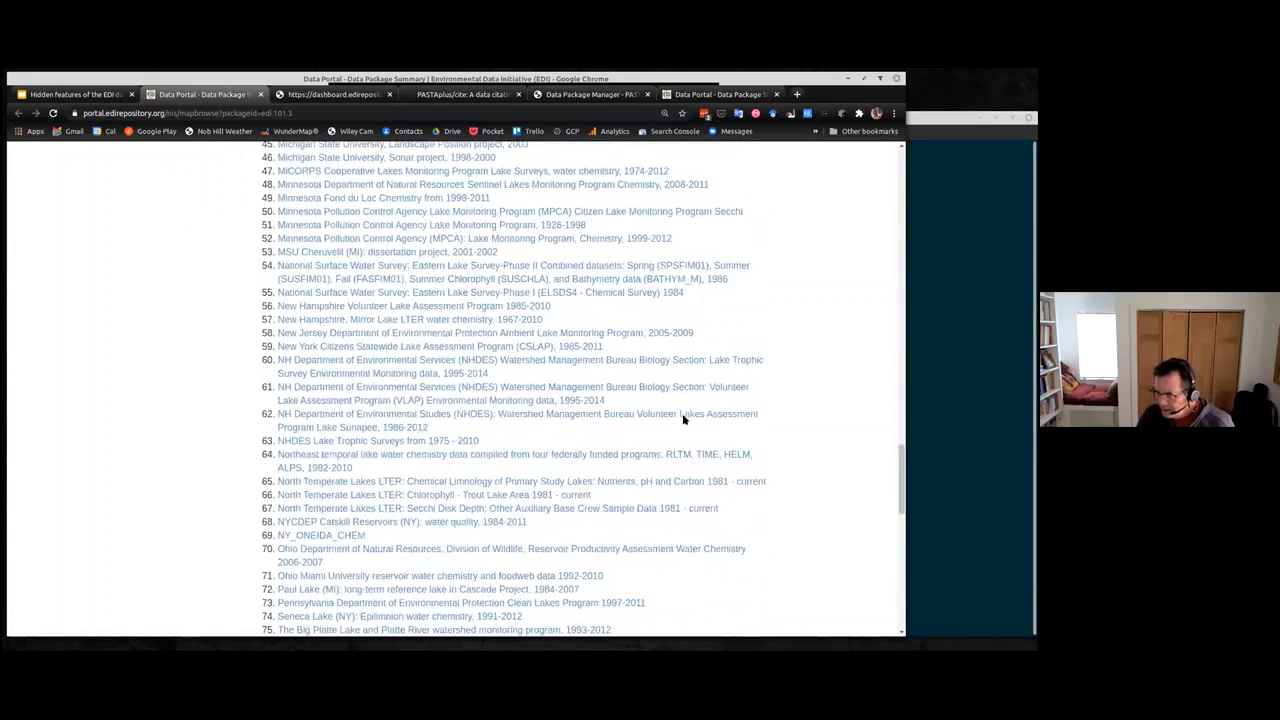
pyautogui.scroll(-7, 684, 420)
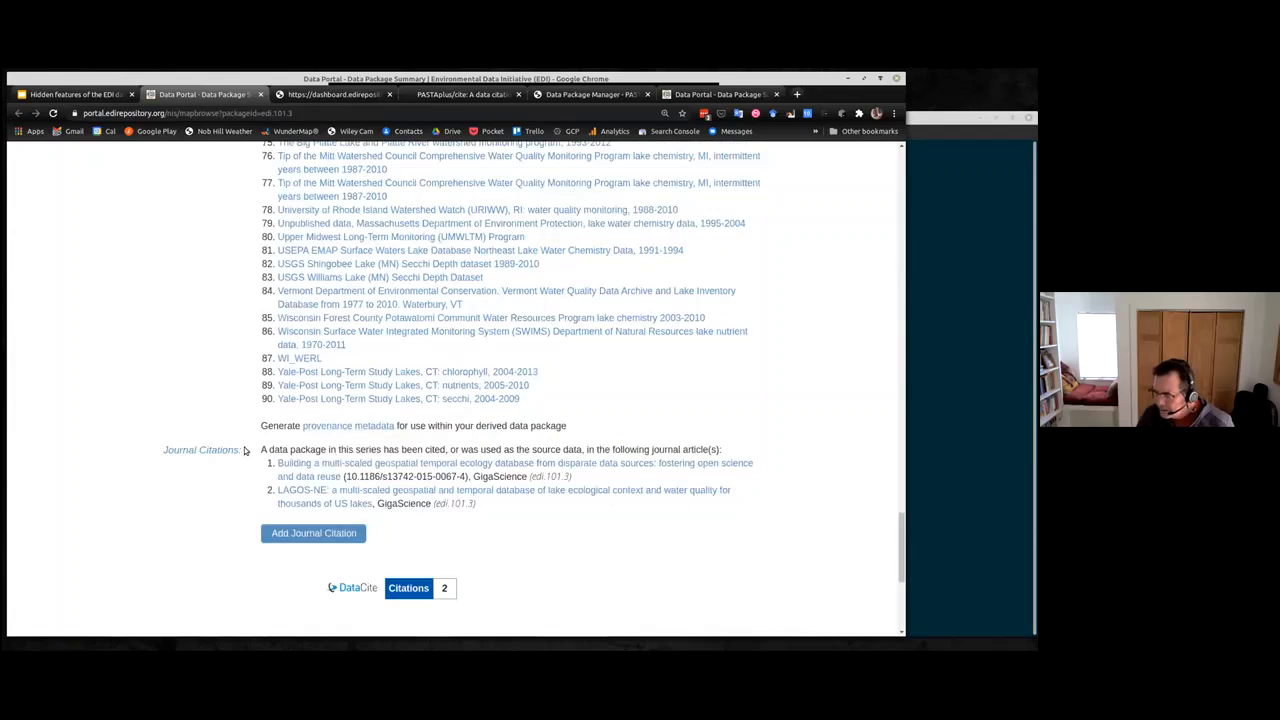
# View the first cited GigaScience article, return to the data package summary and locate the option for adding a journal citation.
pyautogui.click(345, 465)
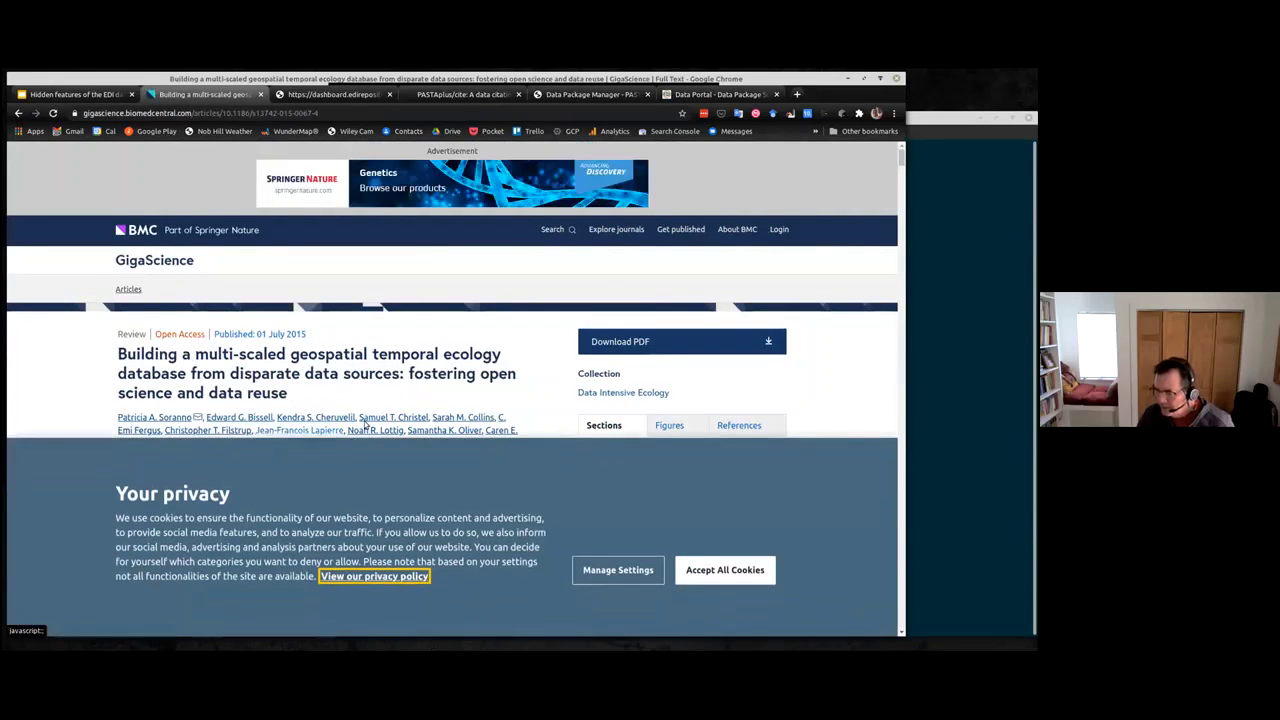
pyautogui.scroll(-3, 389, 404)
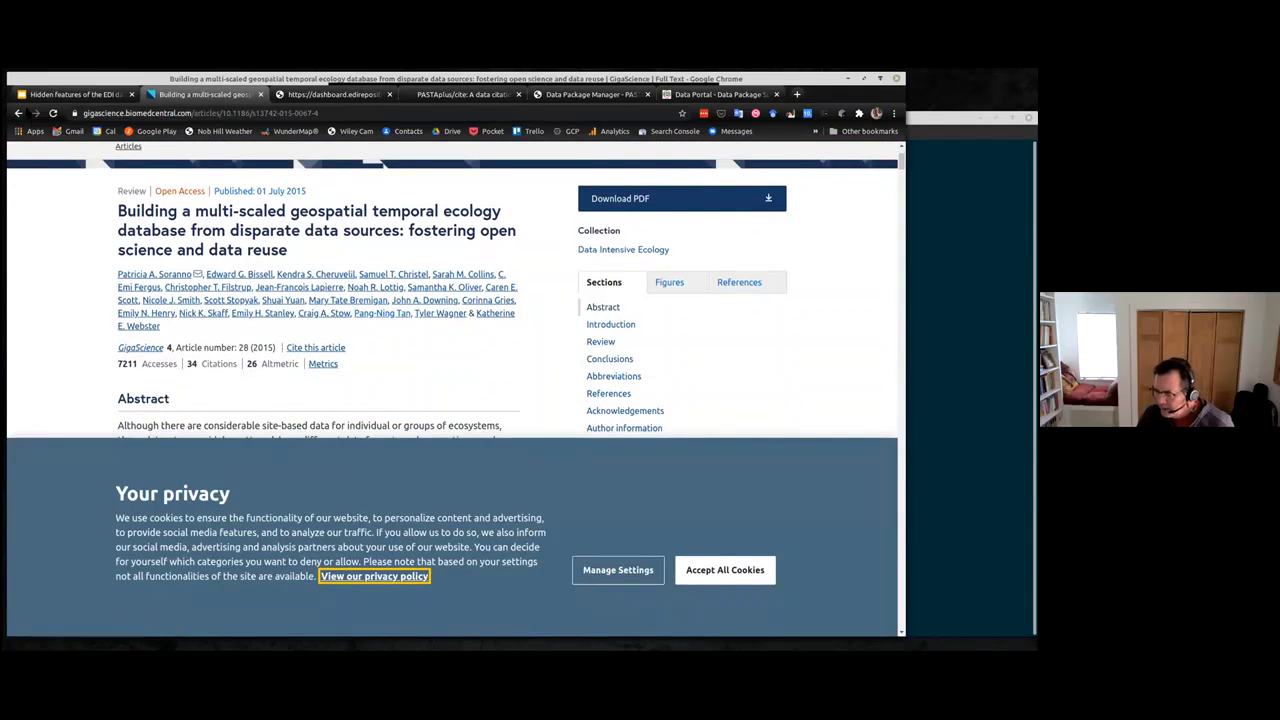
pyautogui.hotkey('alt', 'Left')
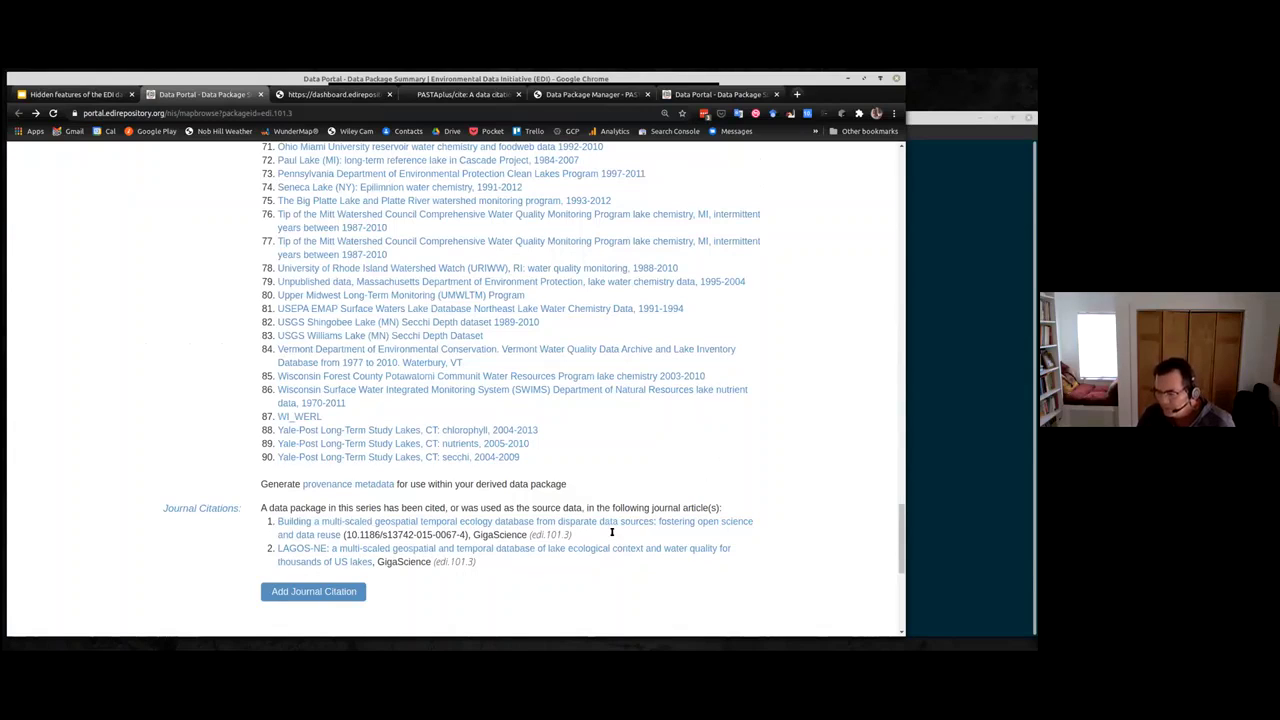
pyautogui.scroll(1, 774, 450)
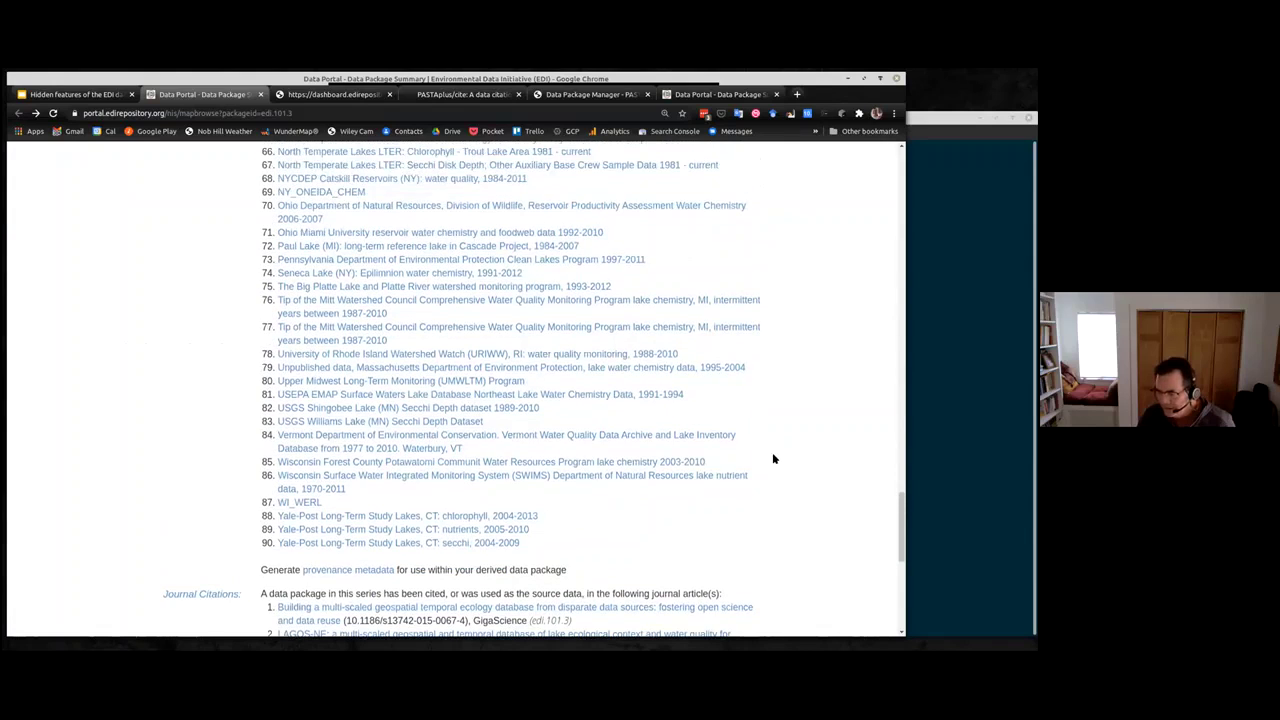
pyautogui.scroll(-3, 767, 457)
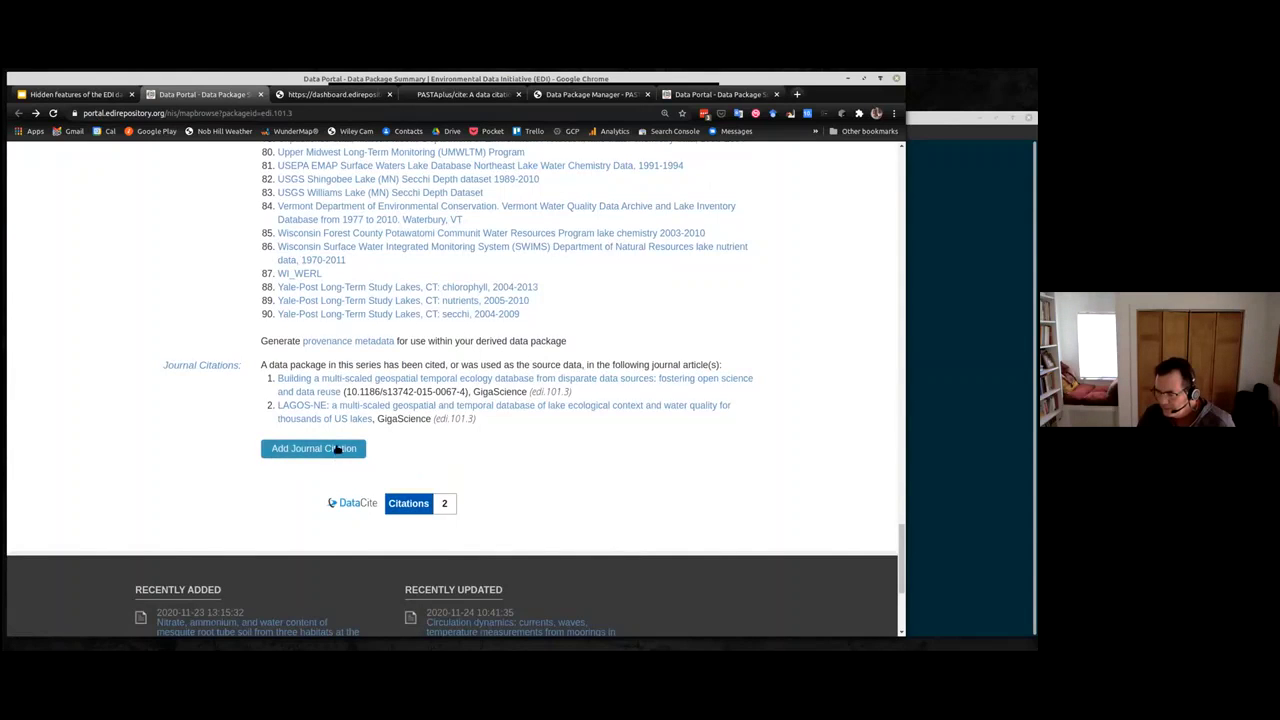
# Log out of the current EDI Data Portal account and open the login page.
pyautogui.scroll(2, 674, 421)
pyautogui.scroll(5, 672, 414)
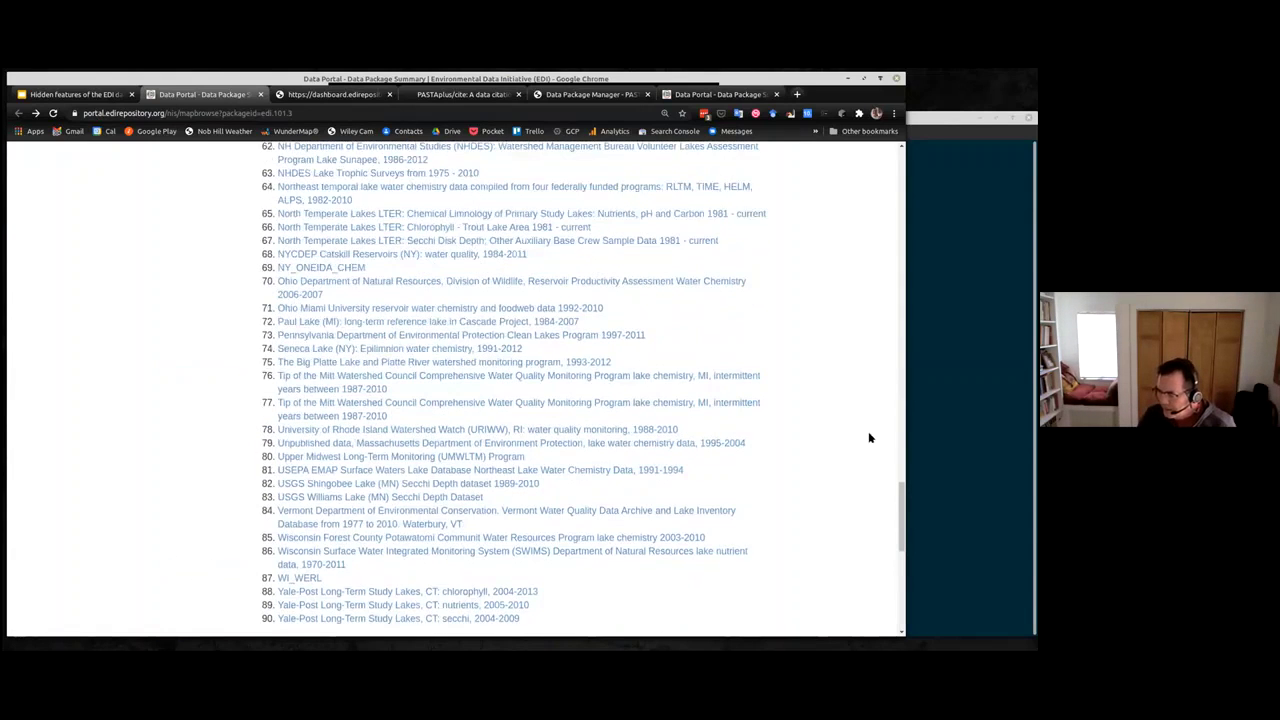
pyautogui.scroll(10, 879, 182)
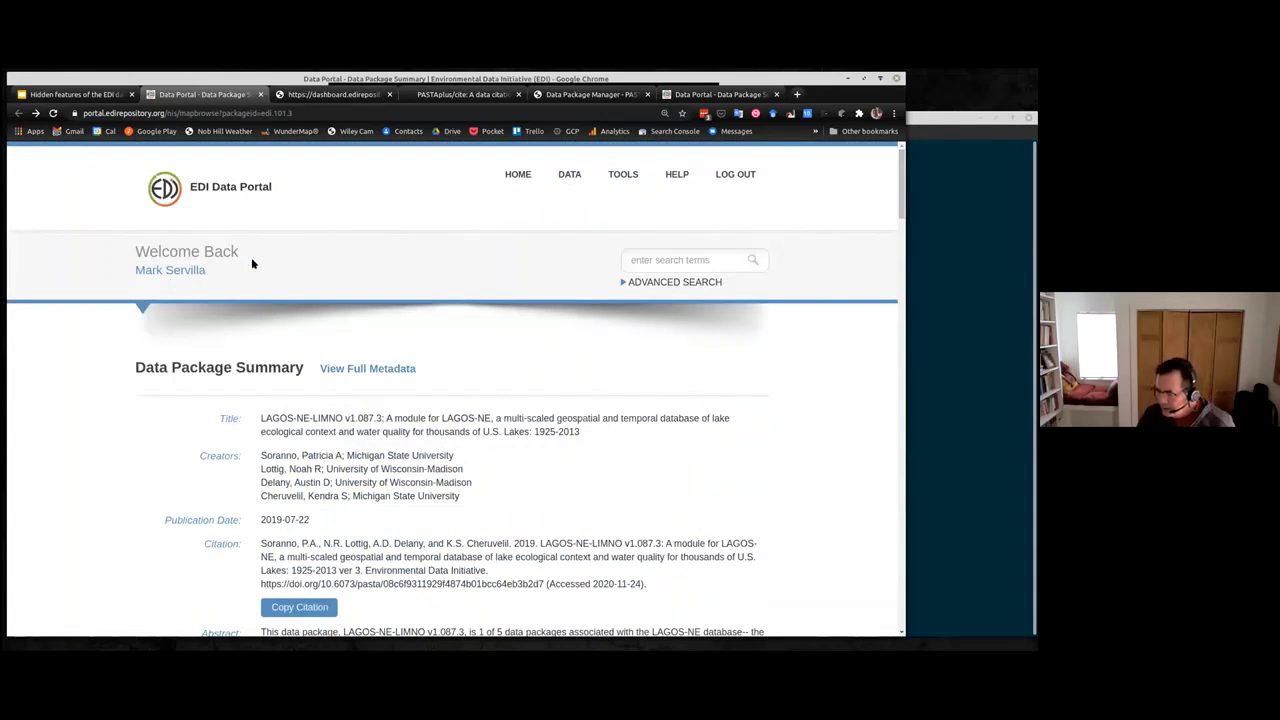
pyautogui.click(741, 177)
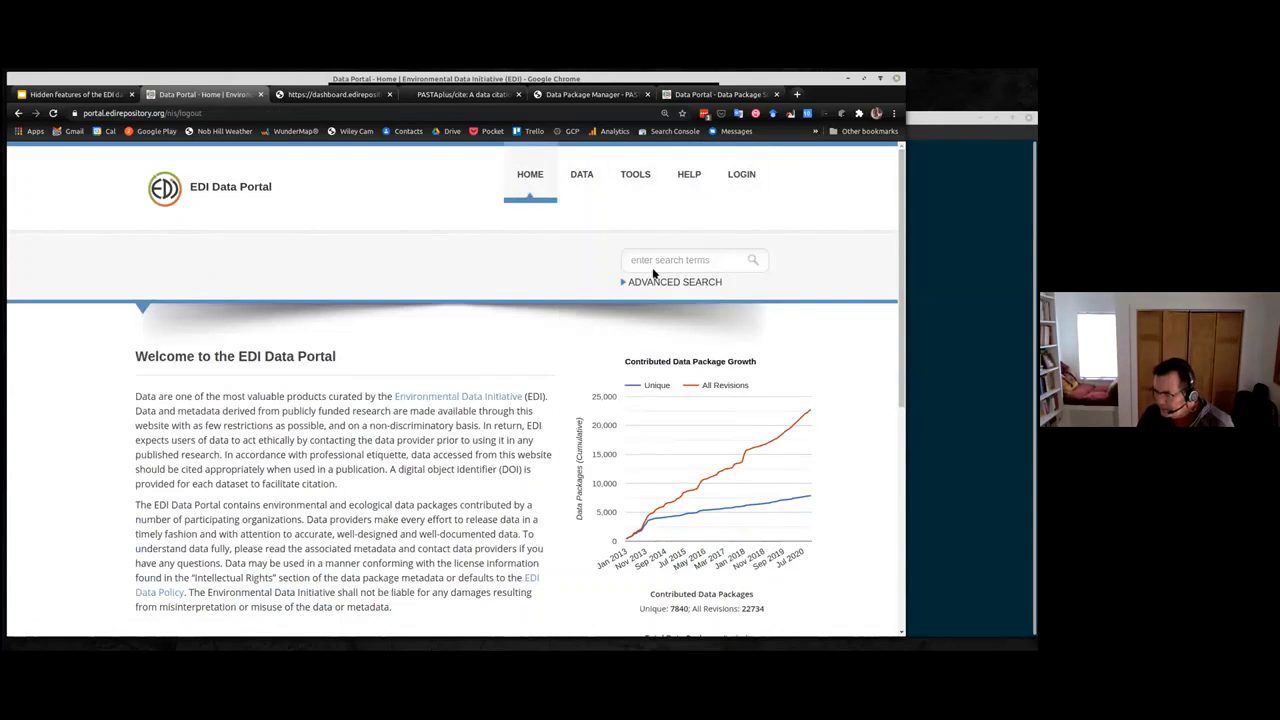
pyautogui.click(742, 175)
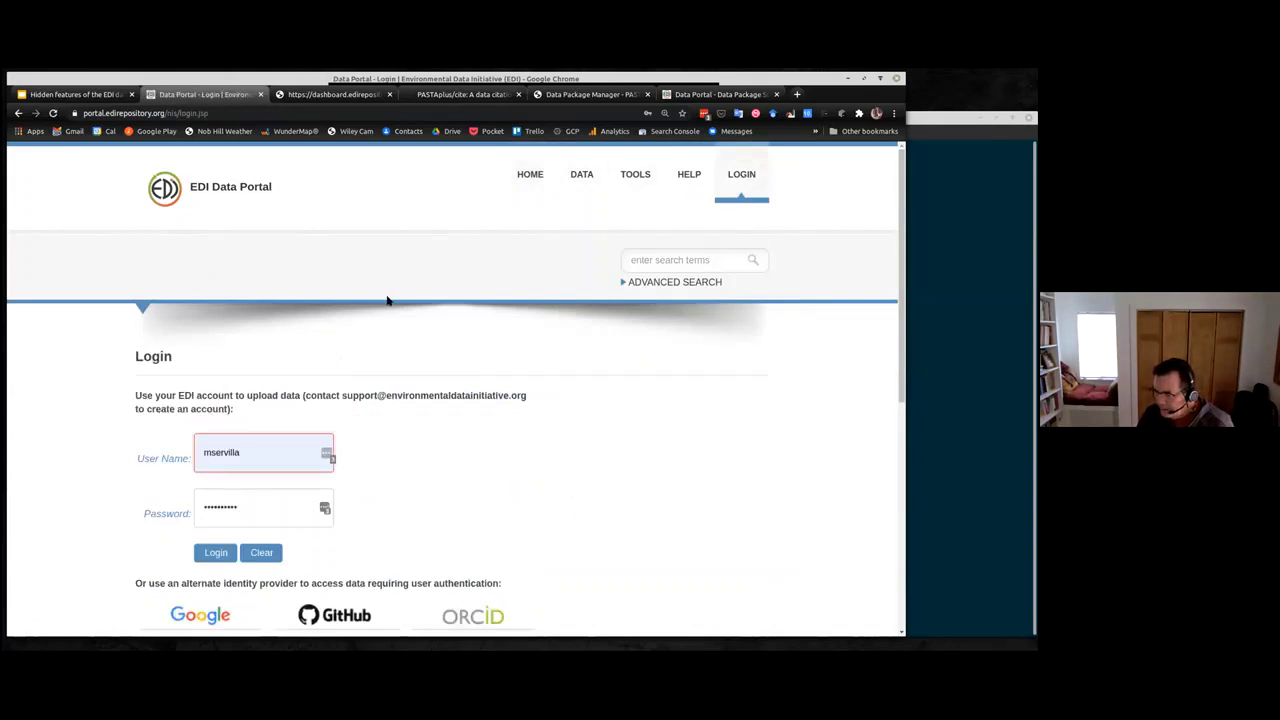
# Log in with the user name EDI and the account password, and decline saving the credentials in the browser and LastPass.
pyautogui.doubleClick(249, 448)
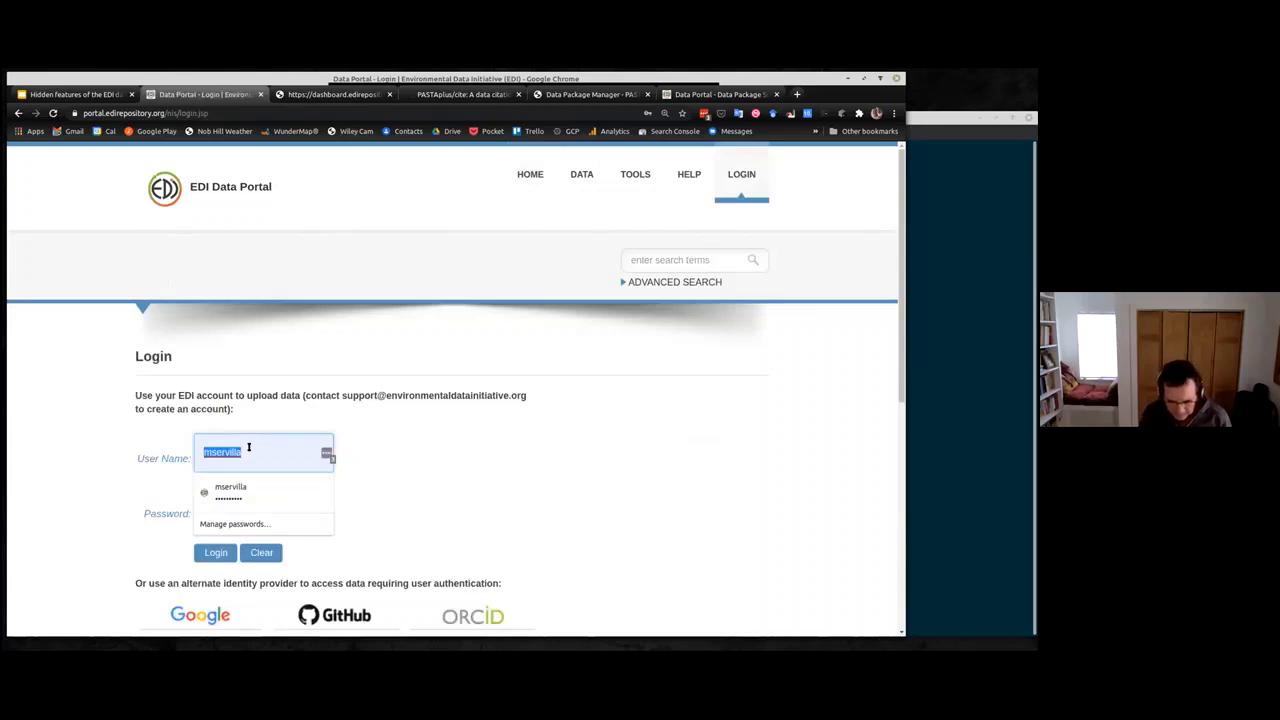
pyautogui.write('EDI')
pyautogui.press('Tab')
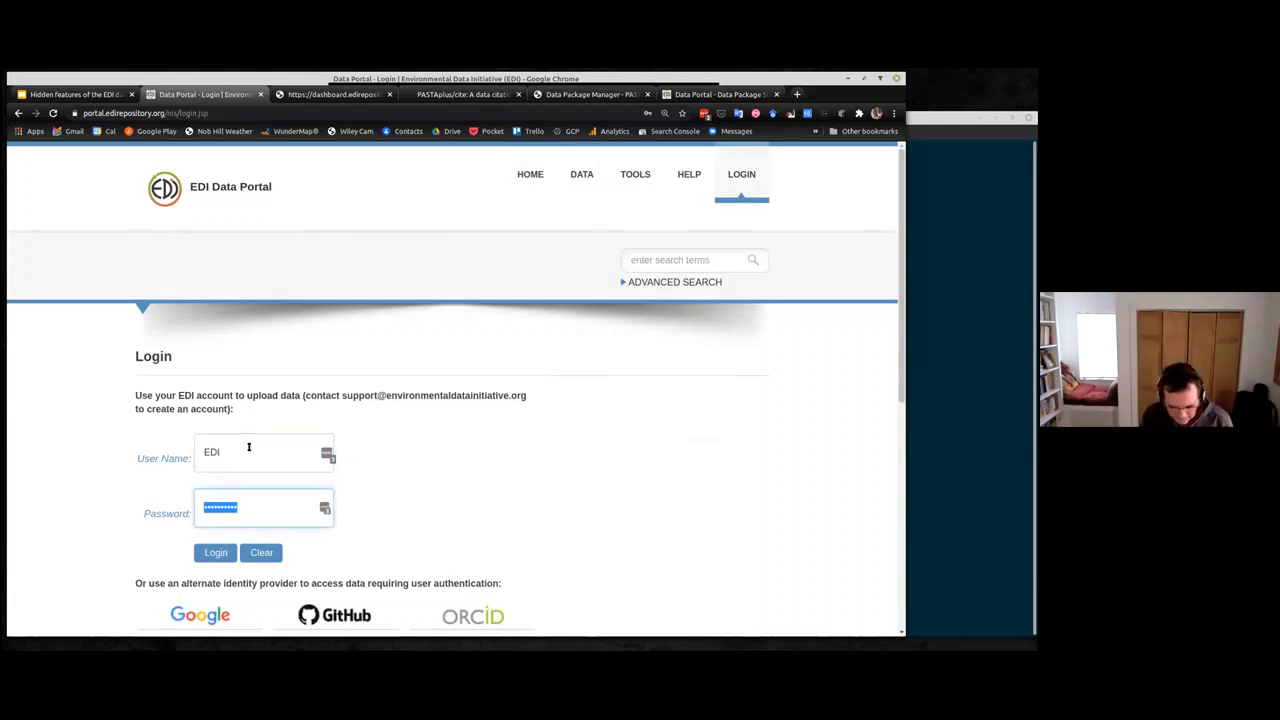
pyautogui.write('•••••')
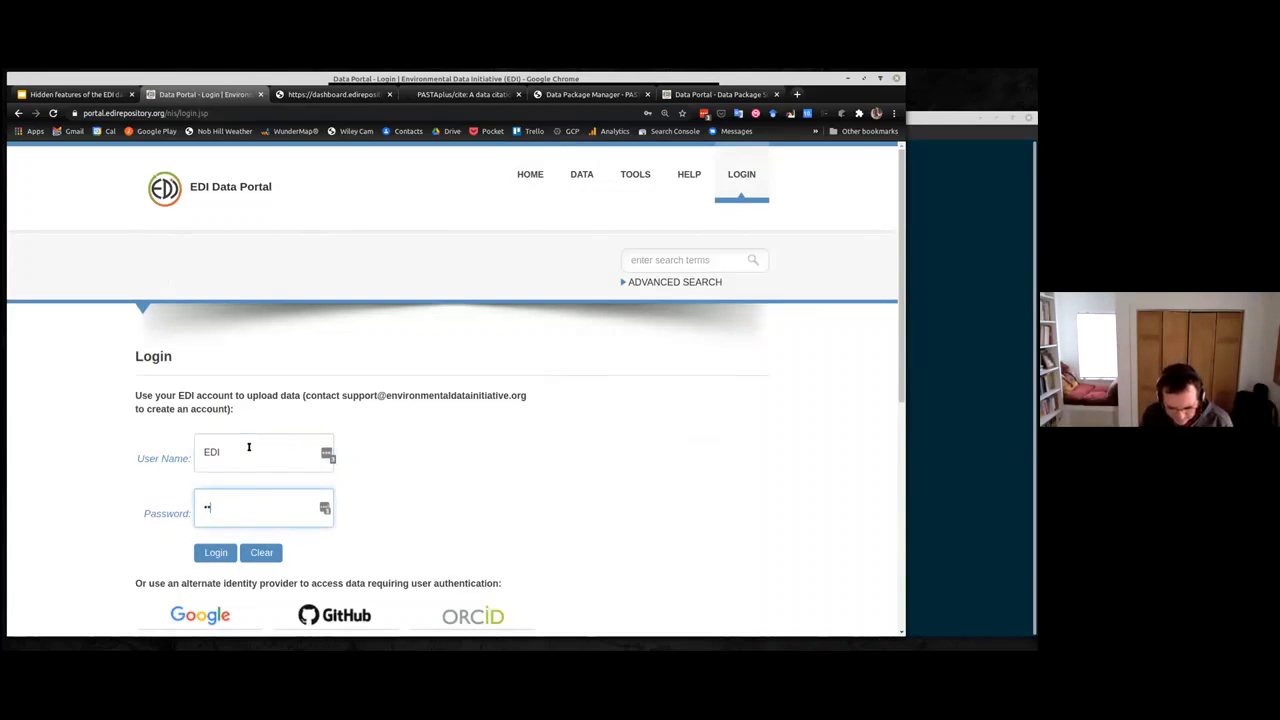
pyautogui.press('BackSpace')
pyautogui.press('BackSpace')
pyautogui.press('BackSpace')
pyautogui.press('BackSpace')
pyautogui.press('BackSpace')
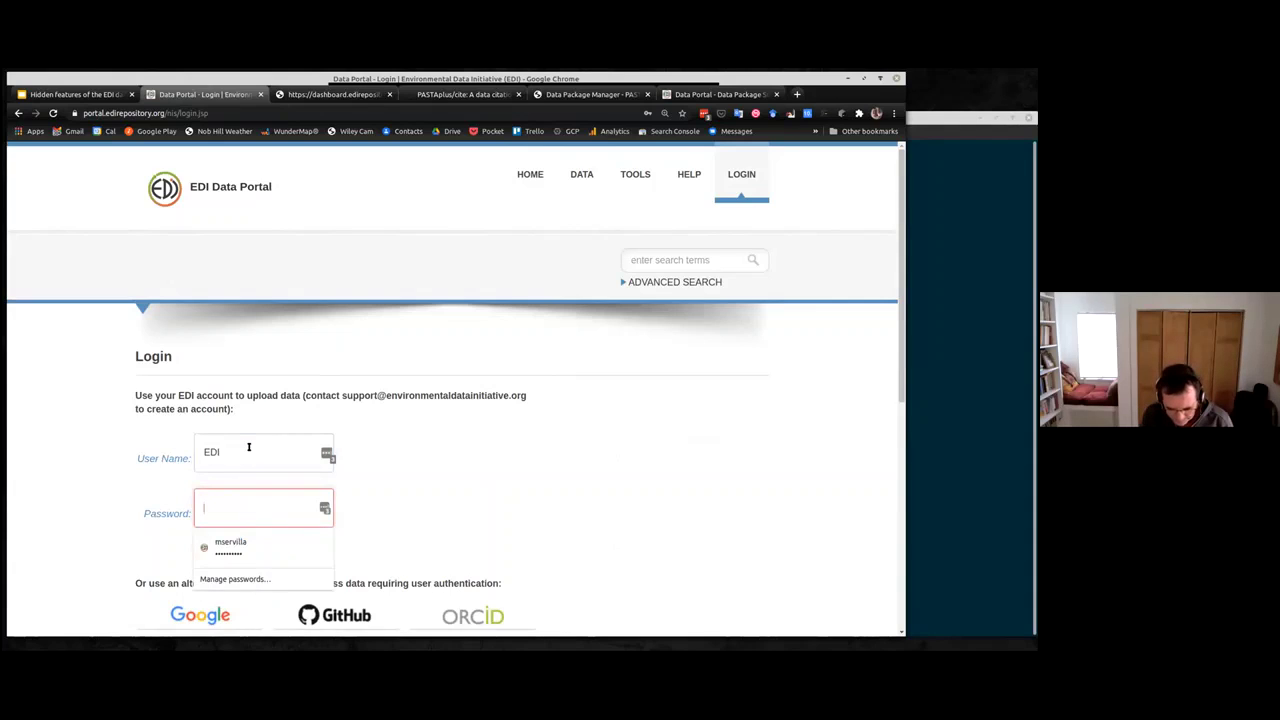
pyautogui.write('••••••••')
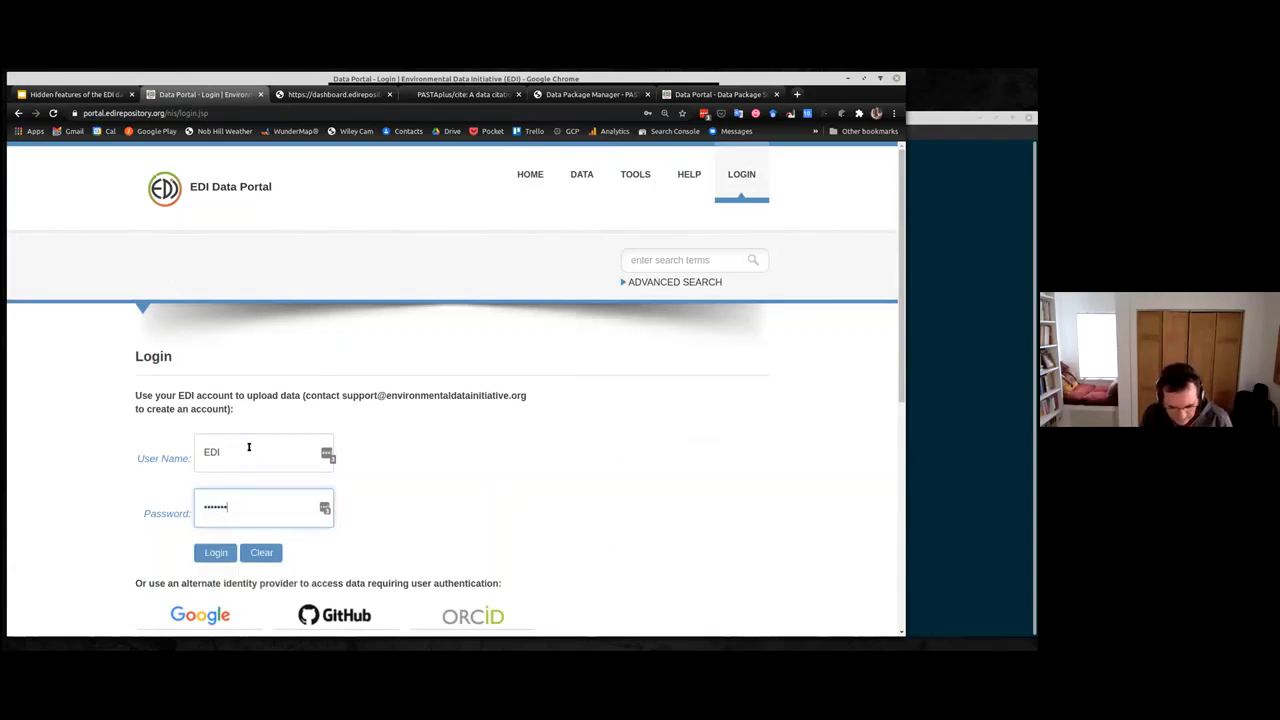
pyautogui.press('Return')
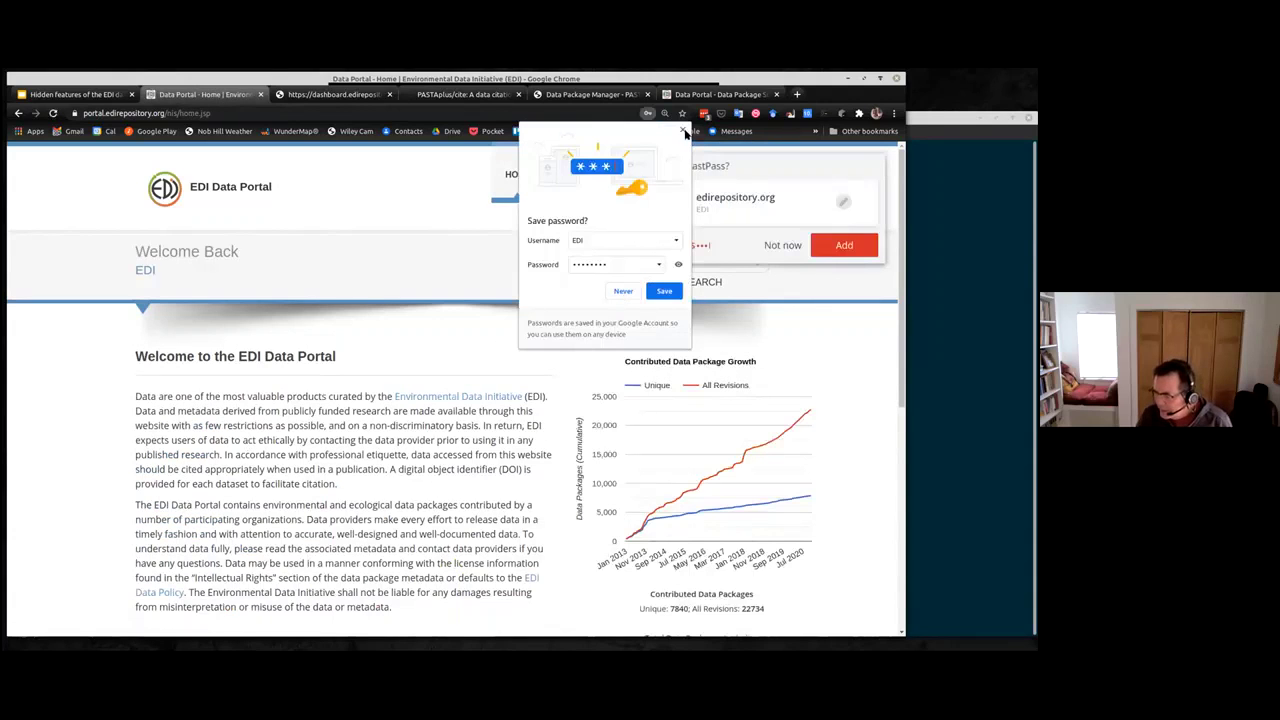
pyautogui.click(745, 250)
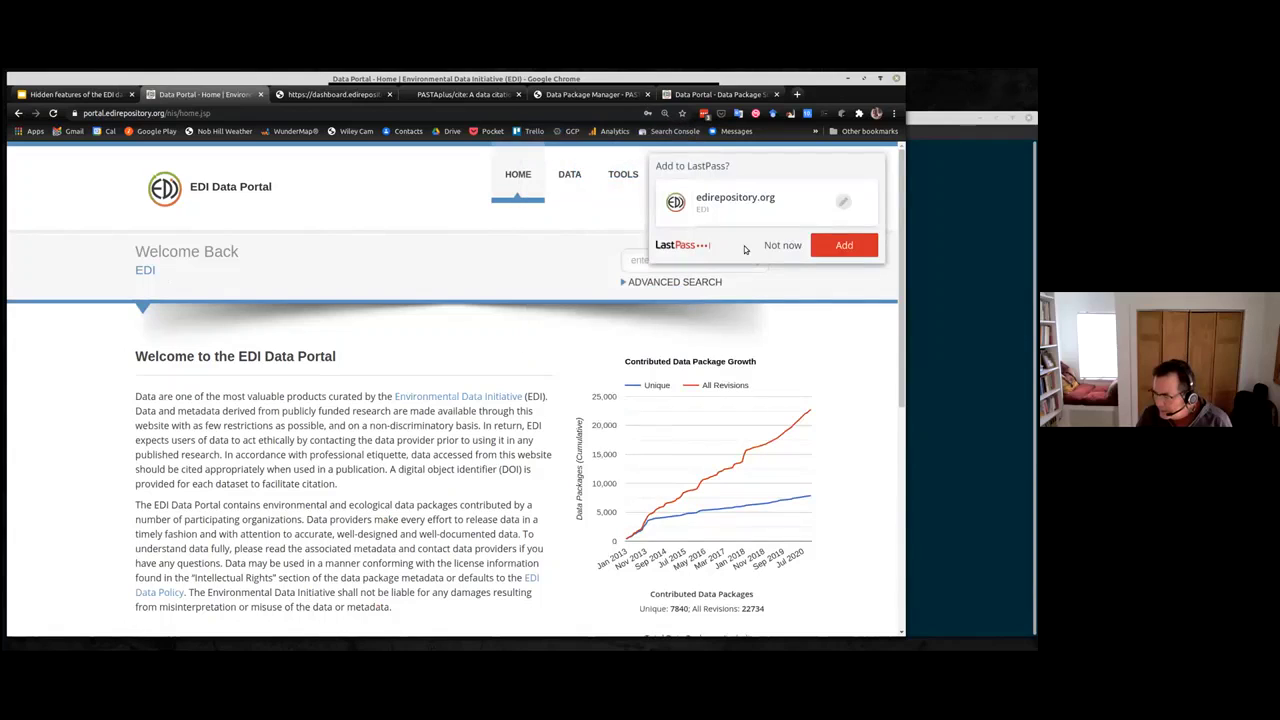
pyautogui.click(777, 247)
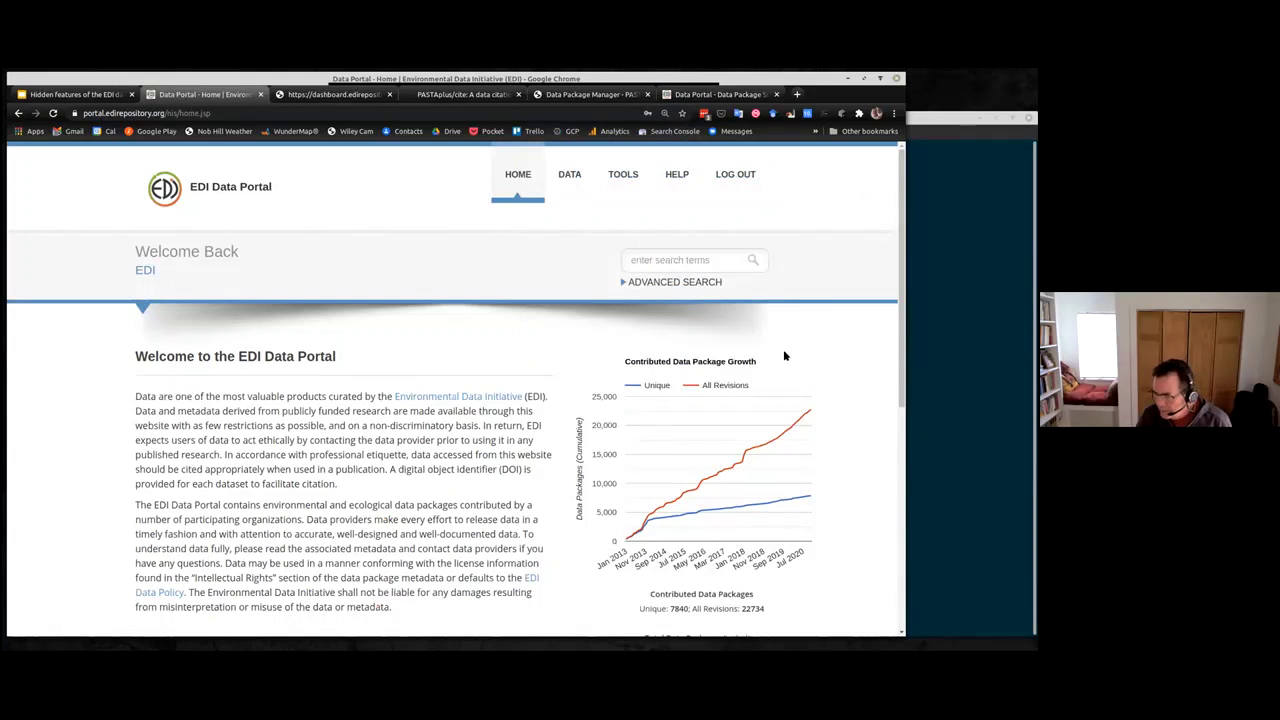
# Browse data by package identifier, choose the edi scope and open the summary of data package edi.101.
pyautogui.moveTo(567, 175)
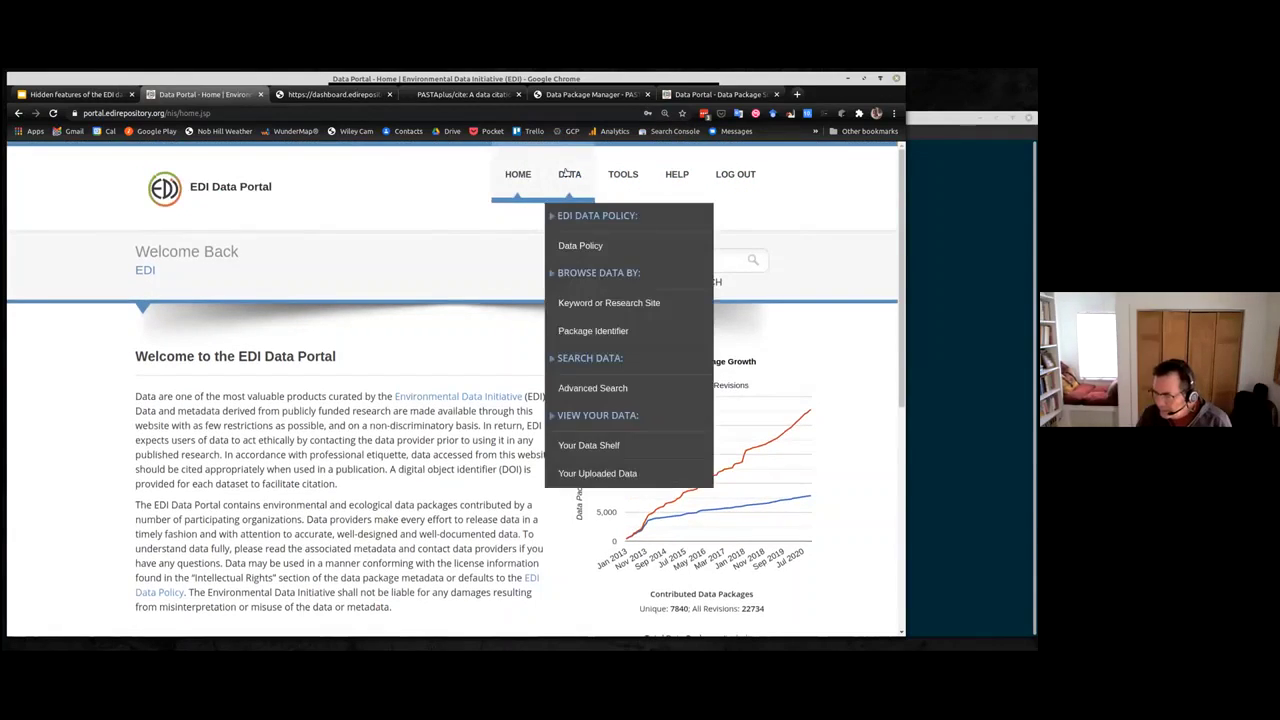
pyautogui.click(582, 327)
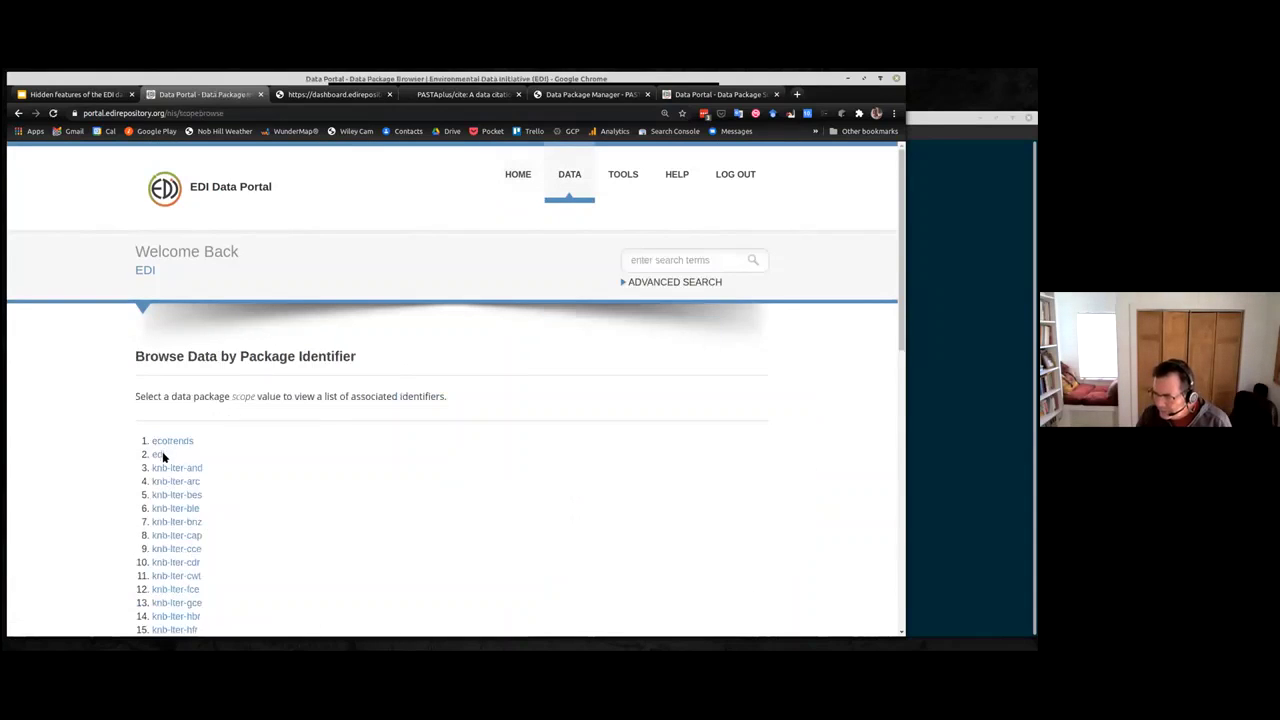
pyautogui.scroll(-13, 206, 486)
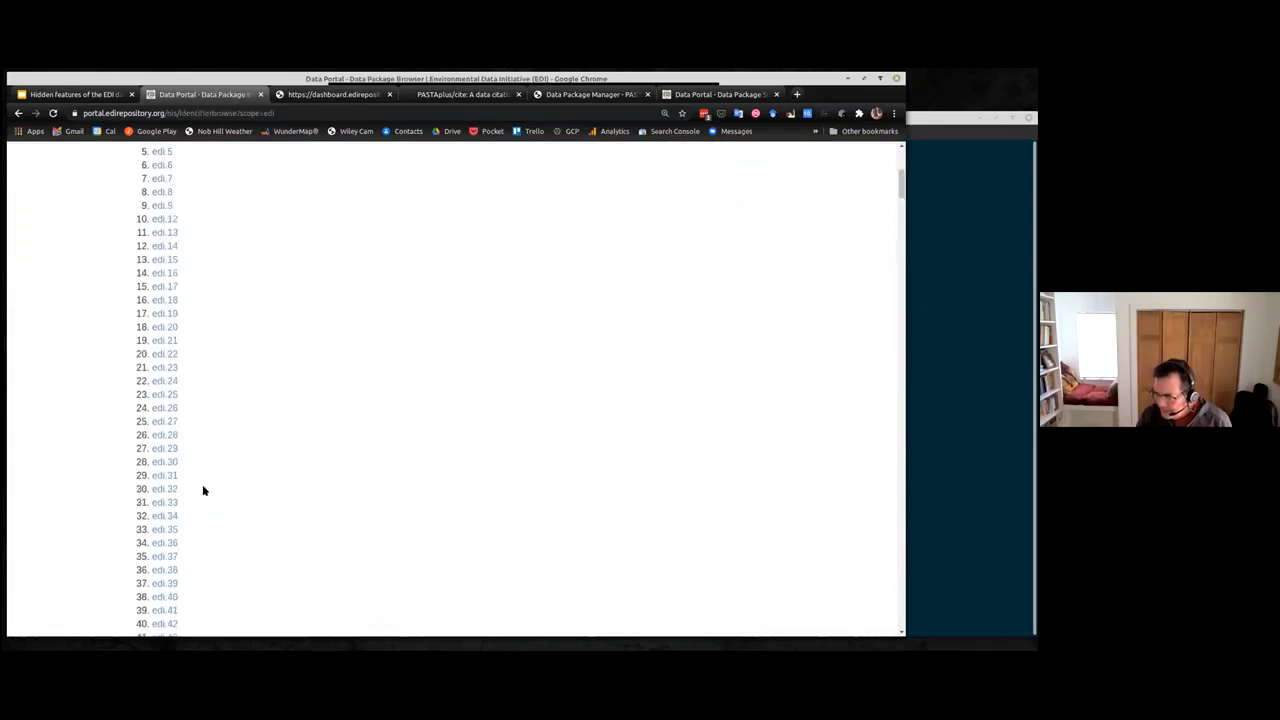
pyautogui.scroll(-2, 232, 488)
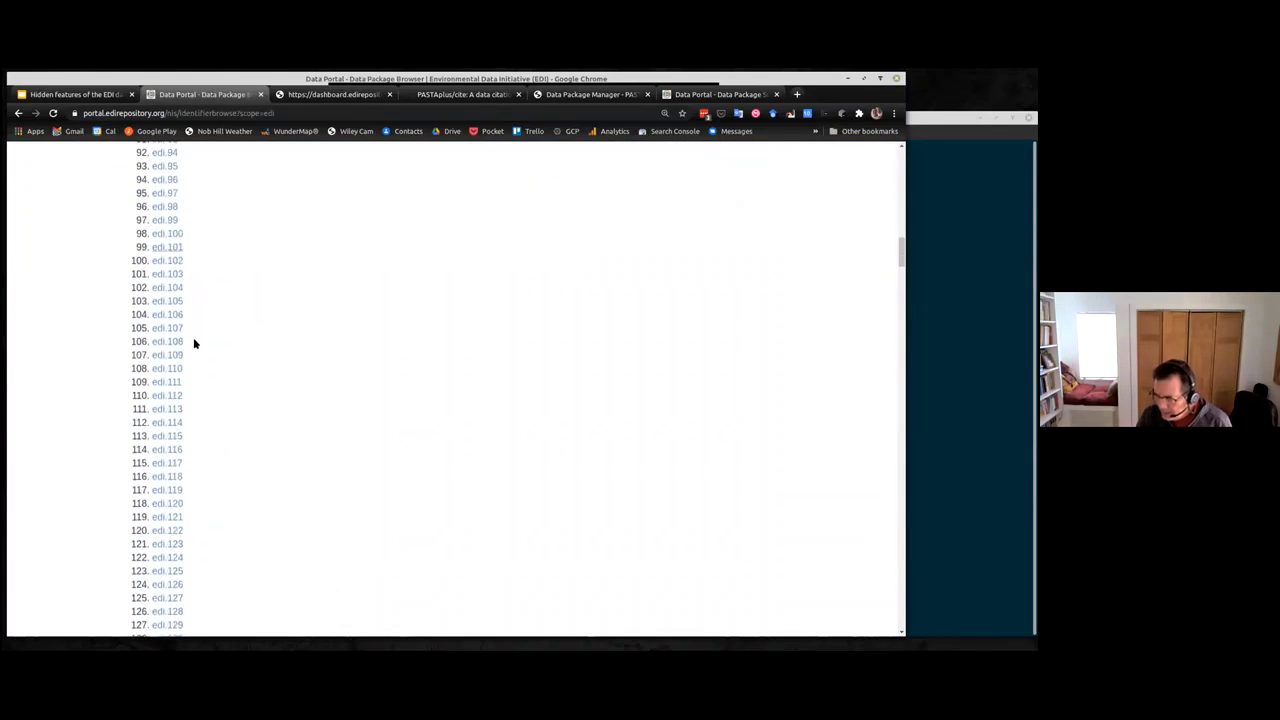
pyautogui.click(171, 246)
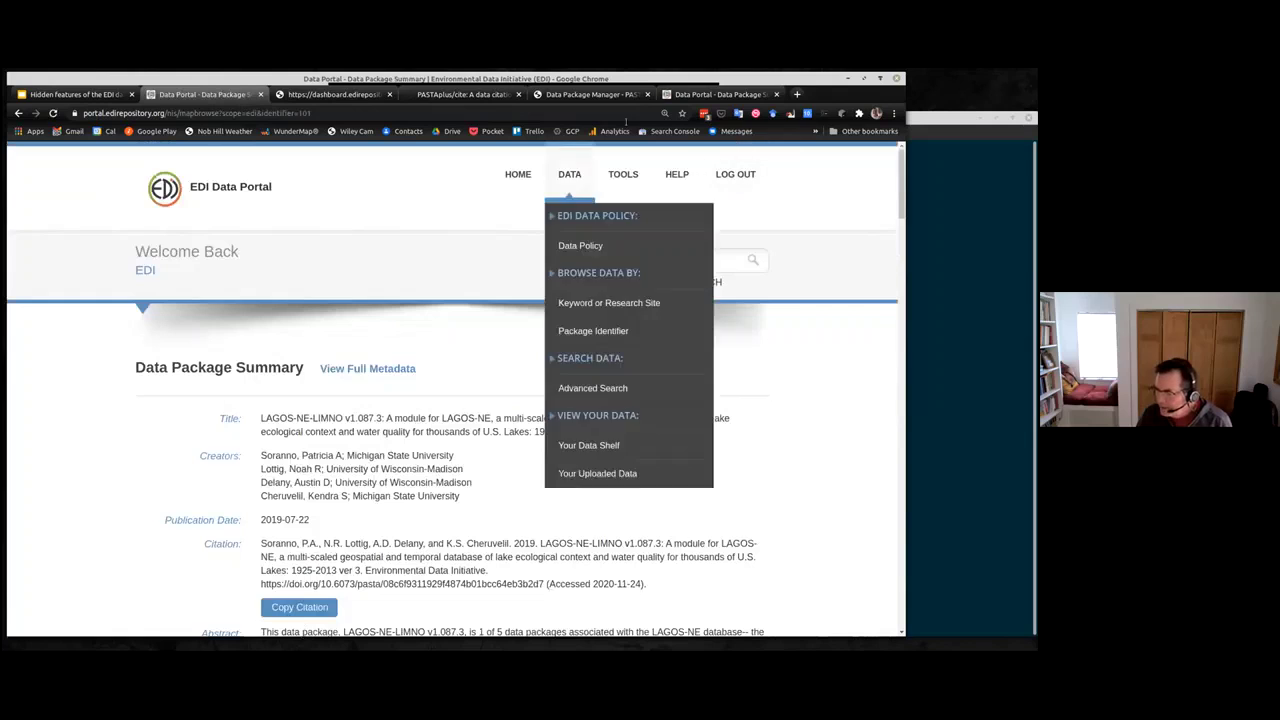
# Open the Journal Citations tool for entering a data package's journal citation.
pyautogui.moveTo(614, 177)
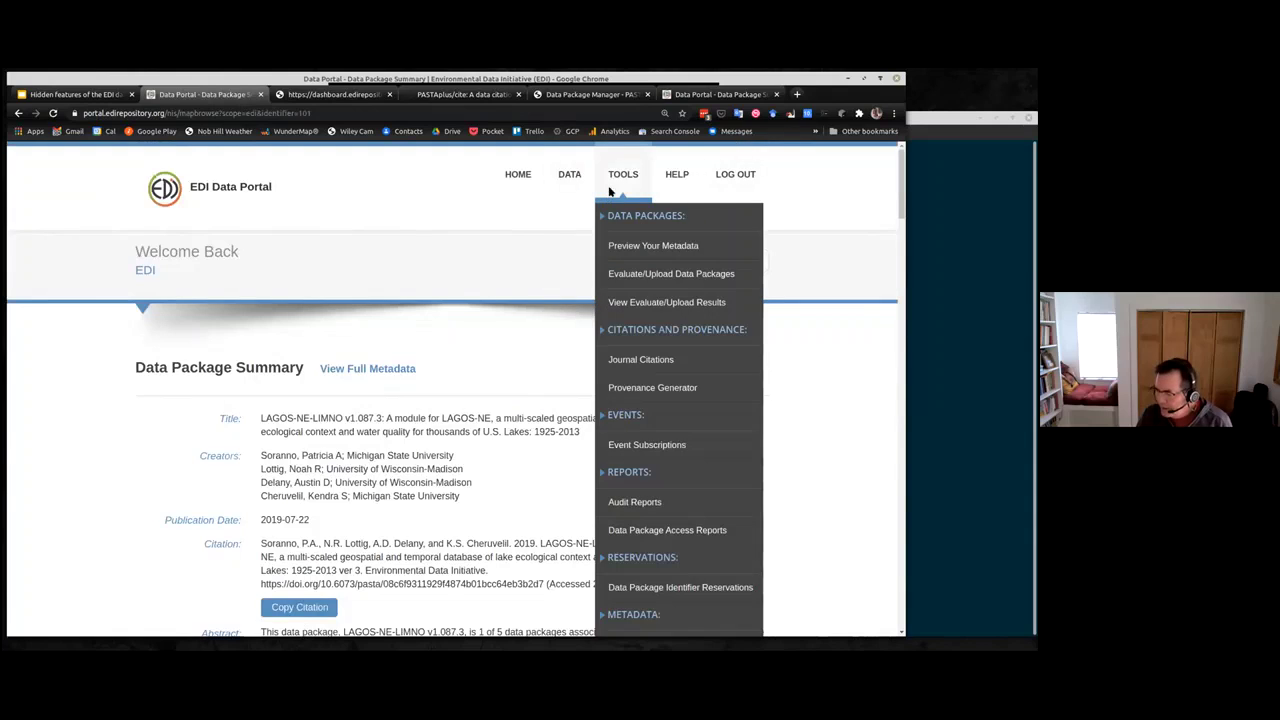
pyautogui.click(665, 360)
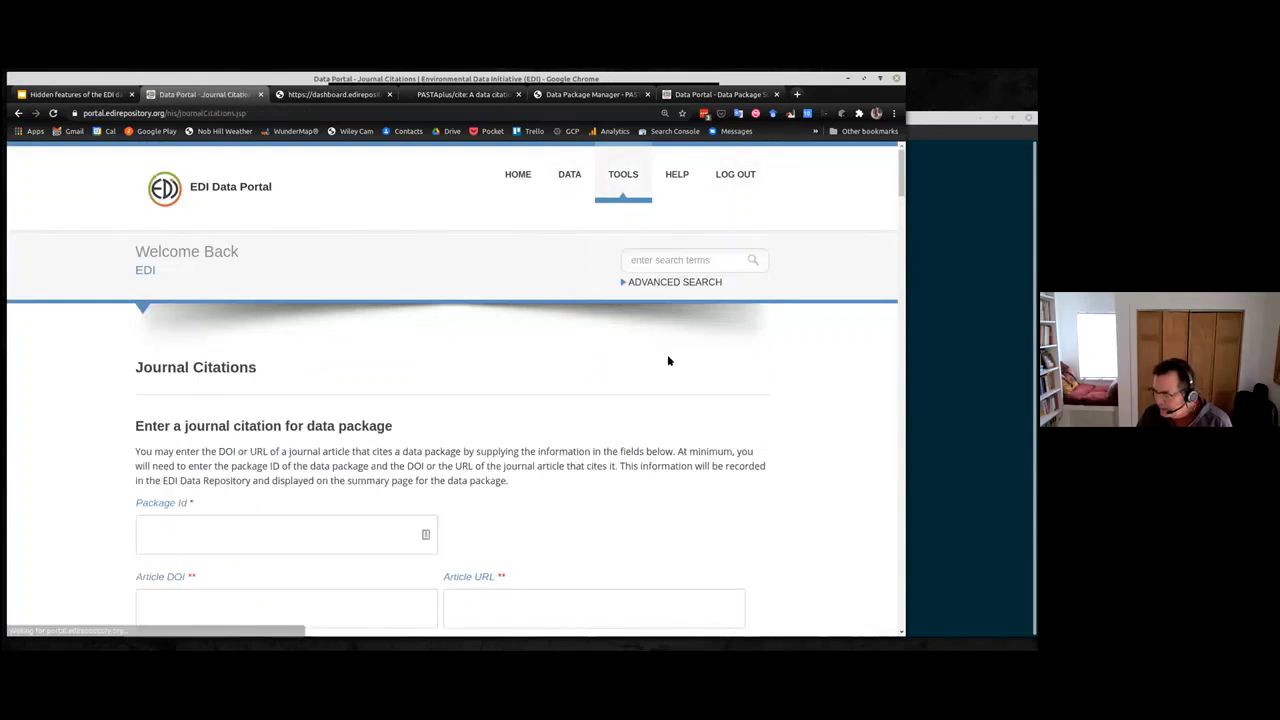
# Examine the journal citation form's Package Id, Article DOI, Article URL, Article Title and Journal Title fields.
pyautogui.scroll(-2, 600, 418)
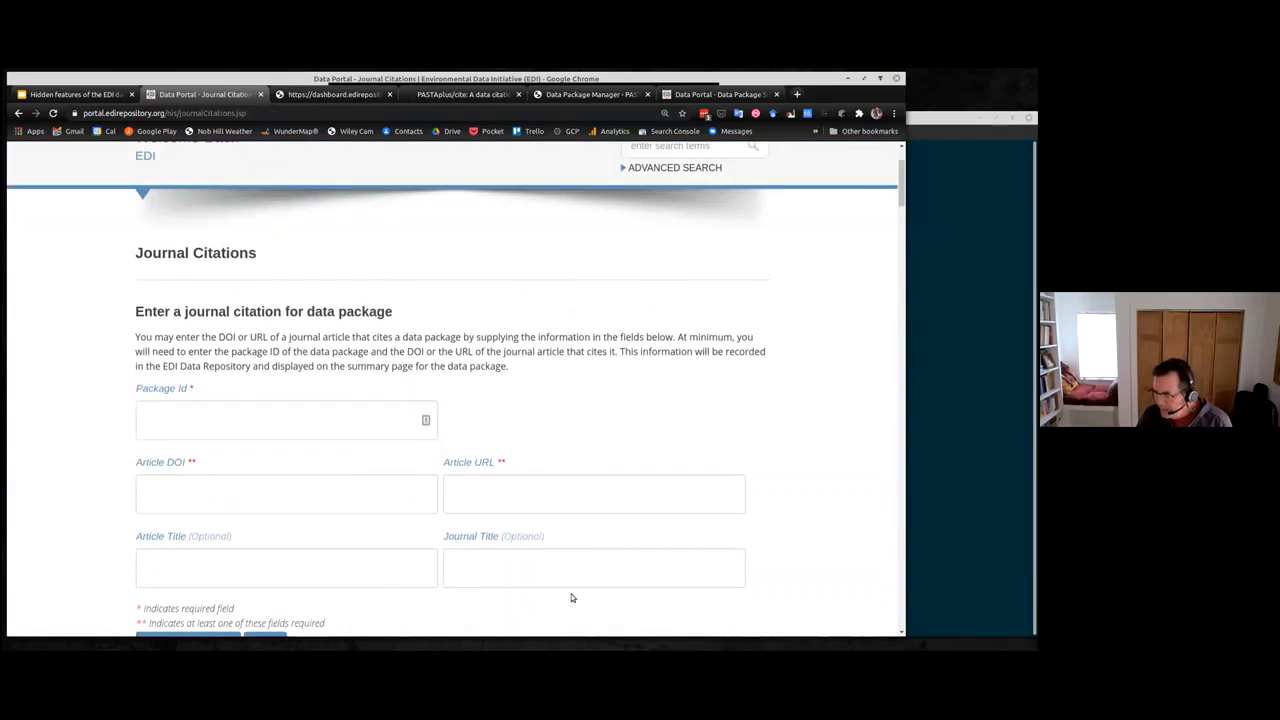
pyautogui.scroll(-1, 571, 597)
pyautogui.click(201, 365)
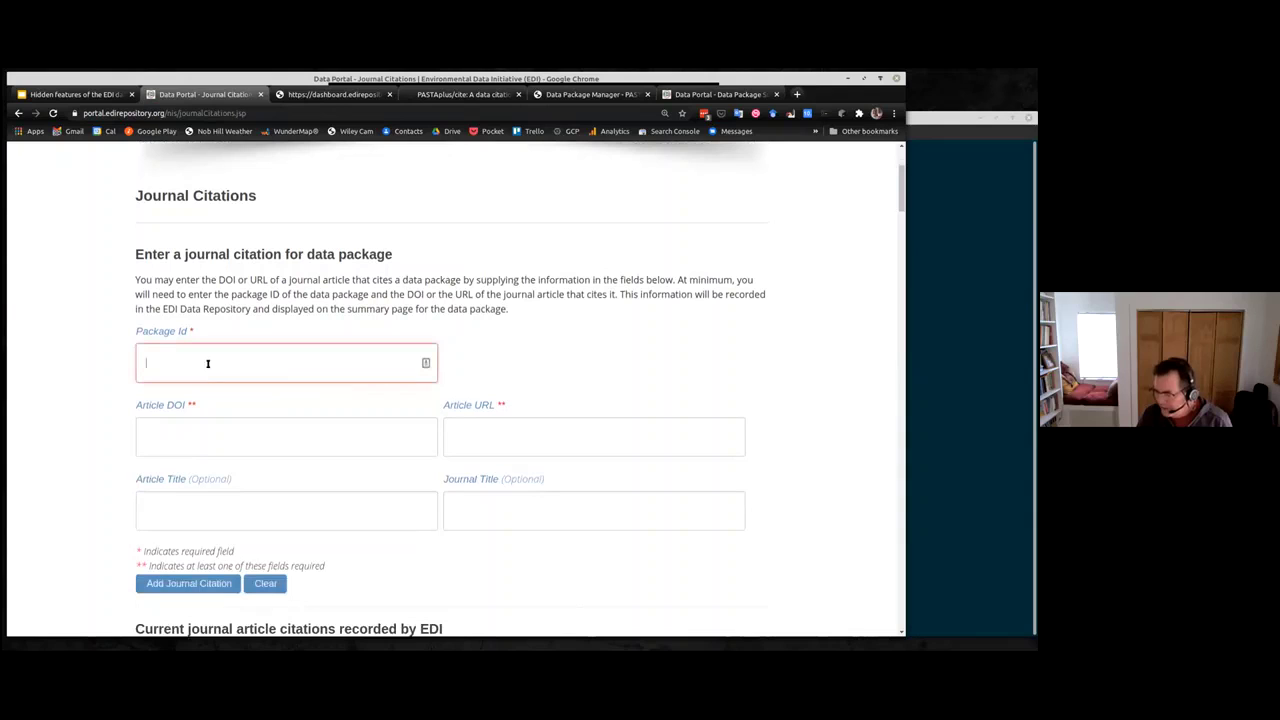
pyautogui.click(178, 443)
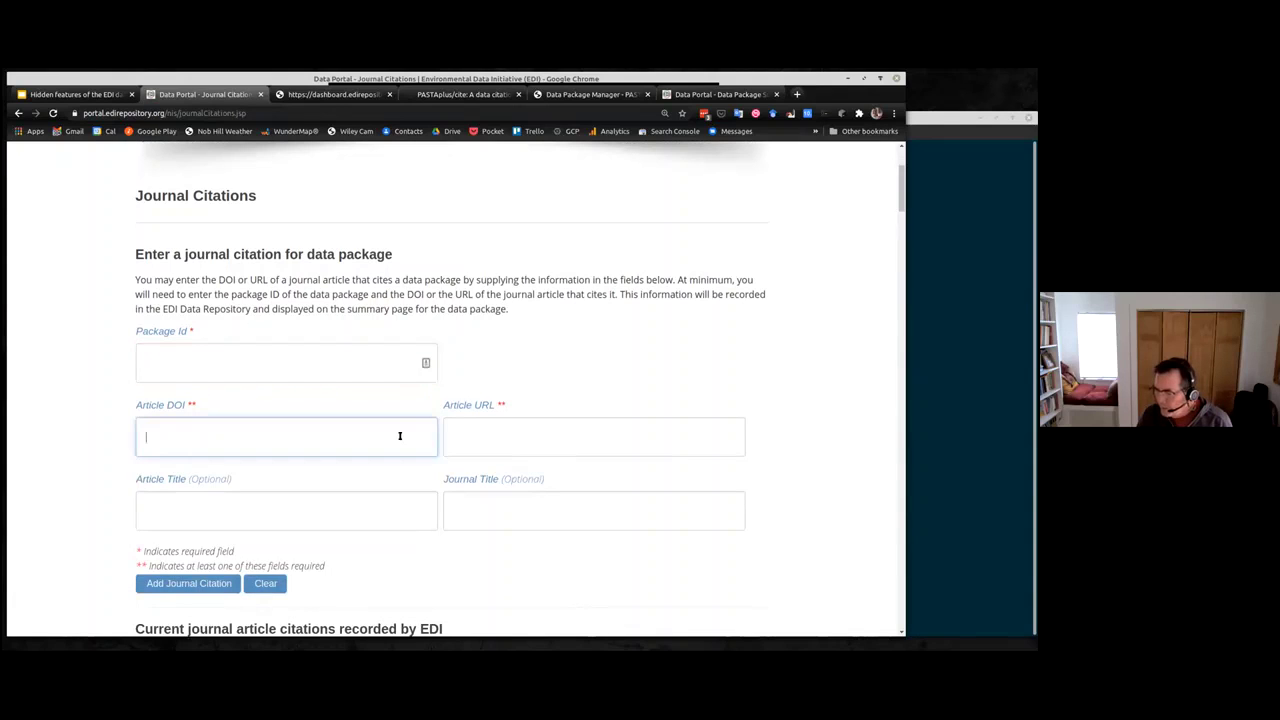
pyautogui.click(509, 439)
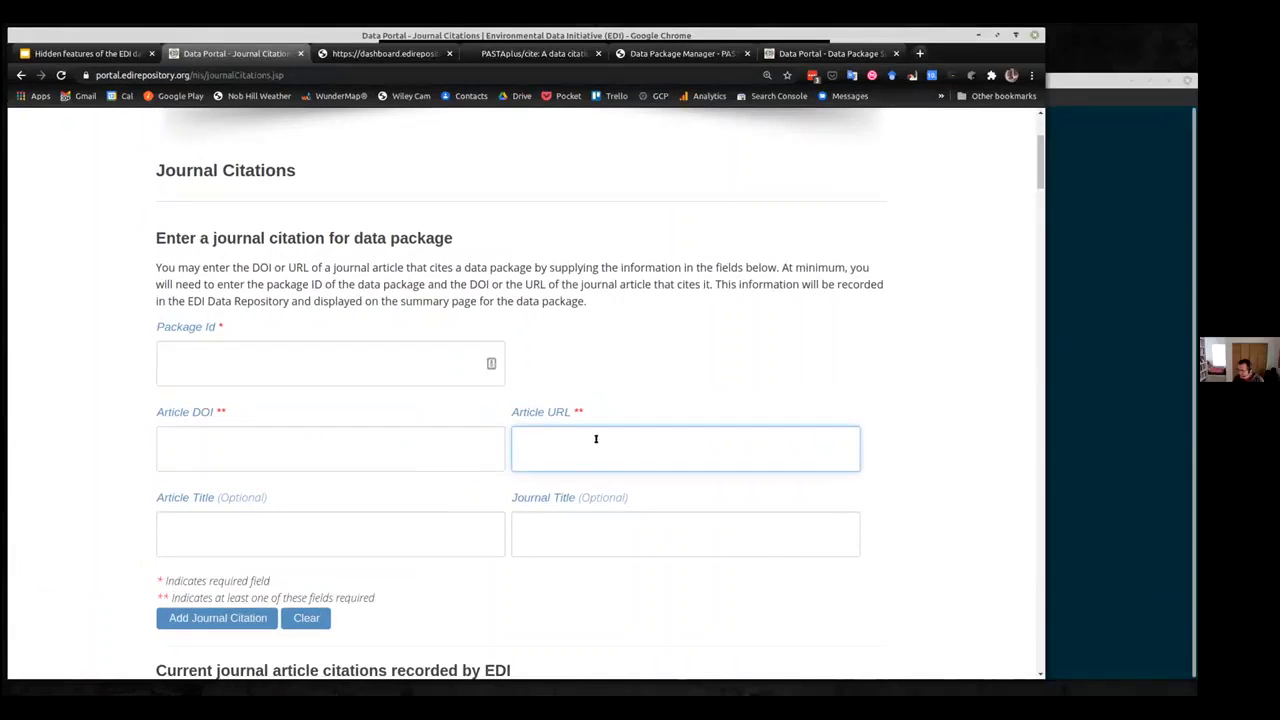
pyautogui.click(401, 449)
pyautogui.click(517, 451)
pyautogui.click(262, 431)
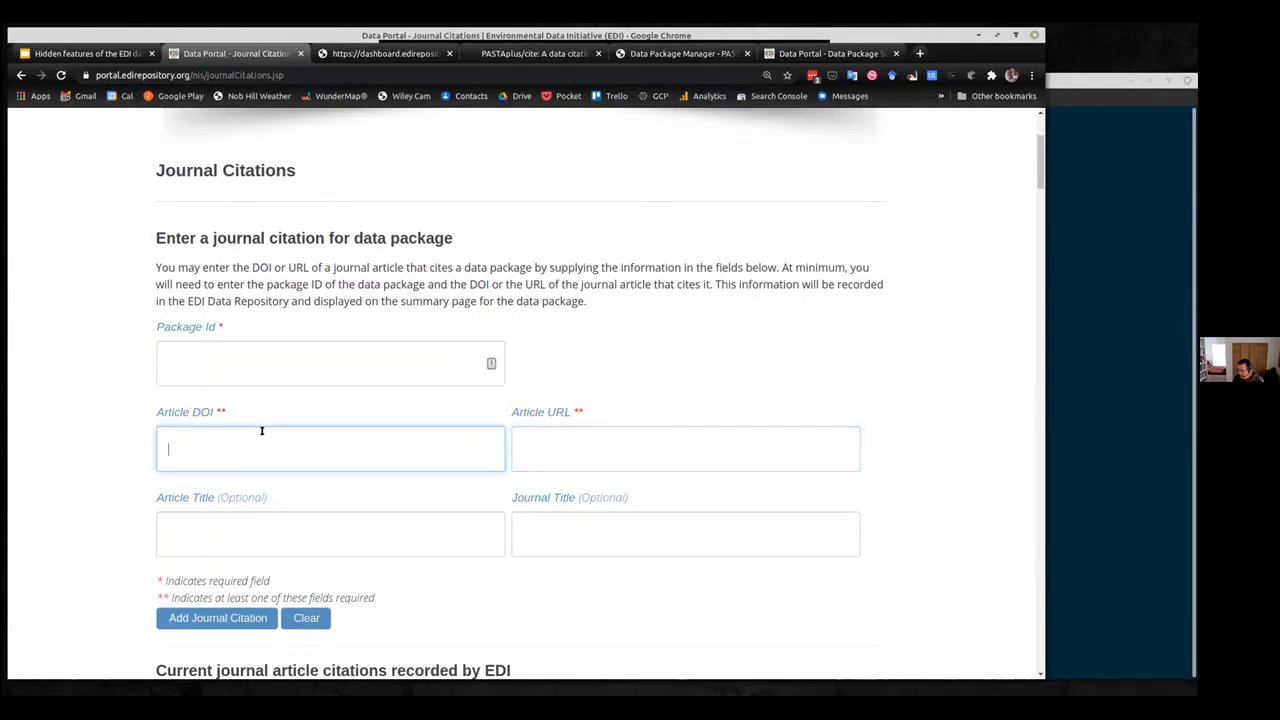
pyautogui.click(540, 440)
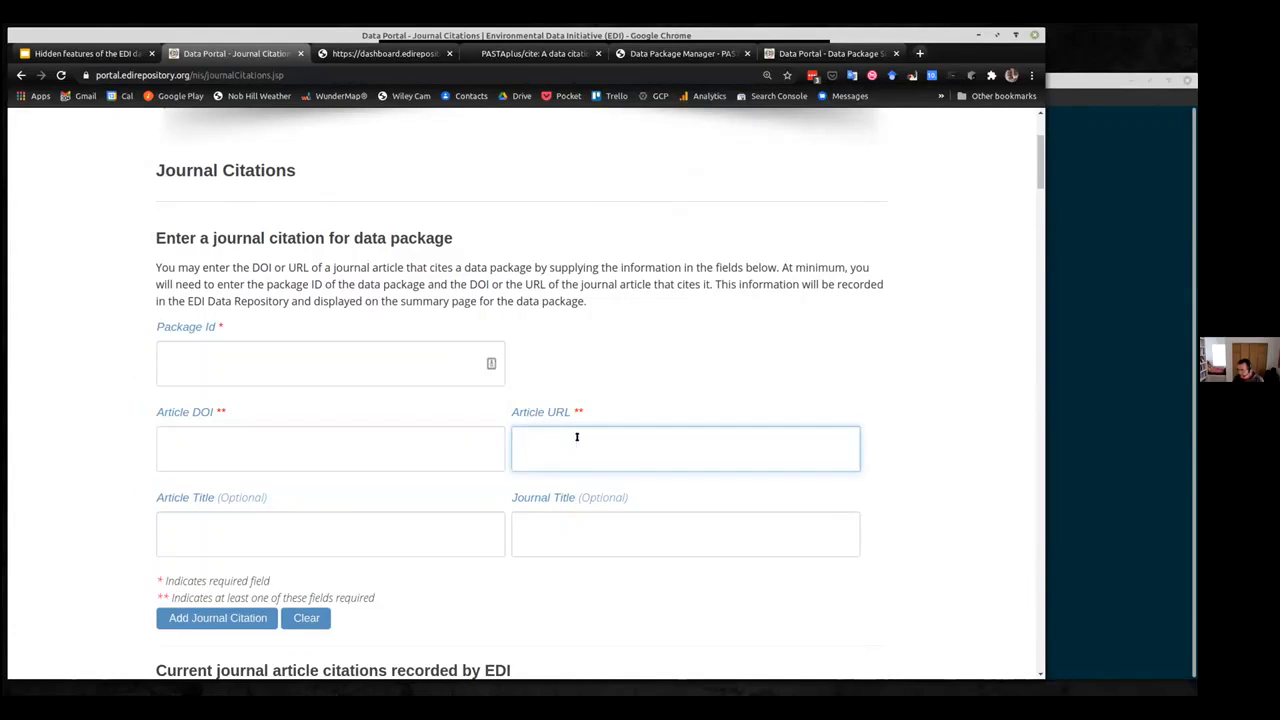
pyautogui.click(270, 532)
pyautogui.click(551, 530)
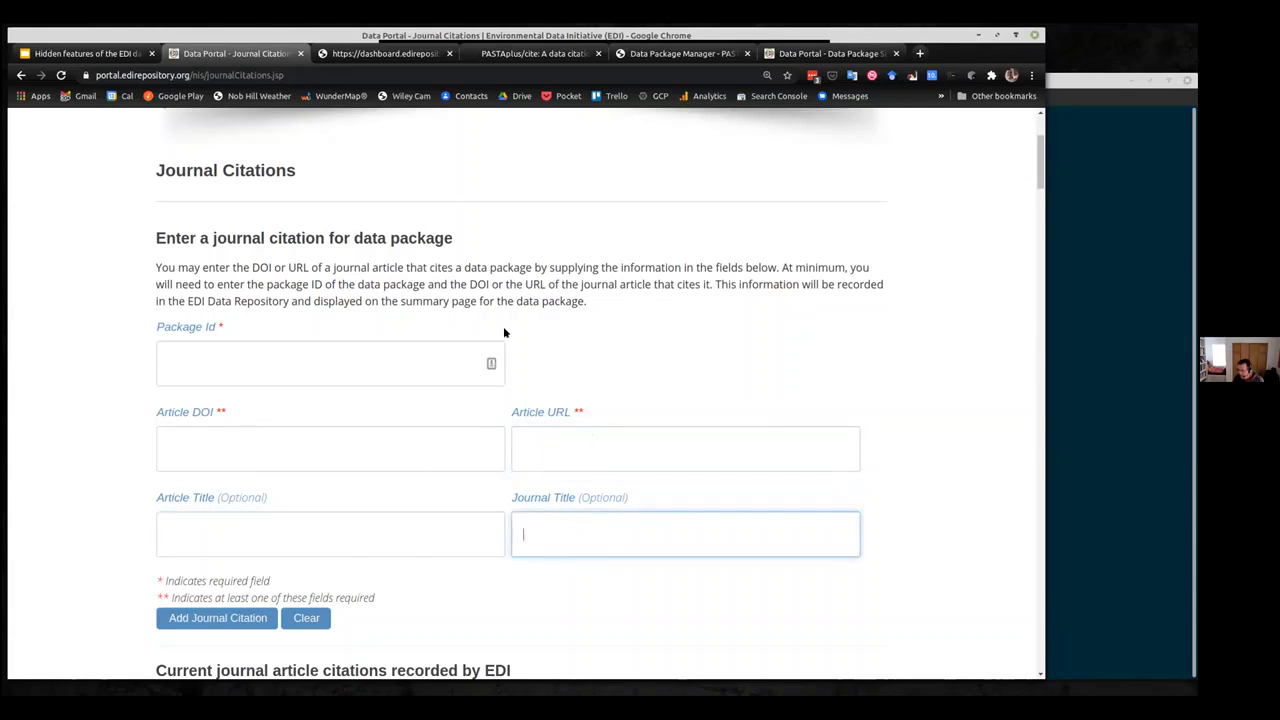
pyautogui.scroll(3, 697, 394)
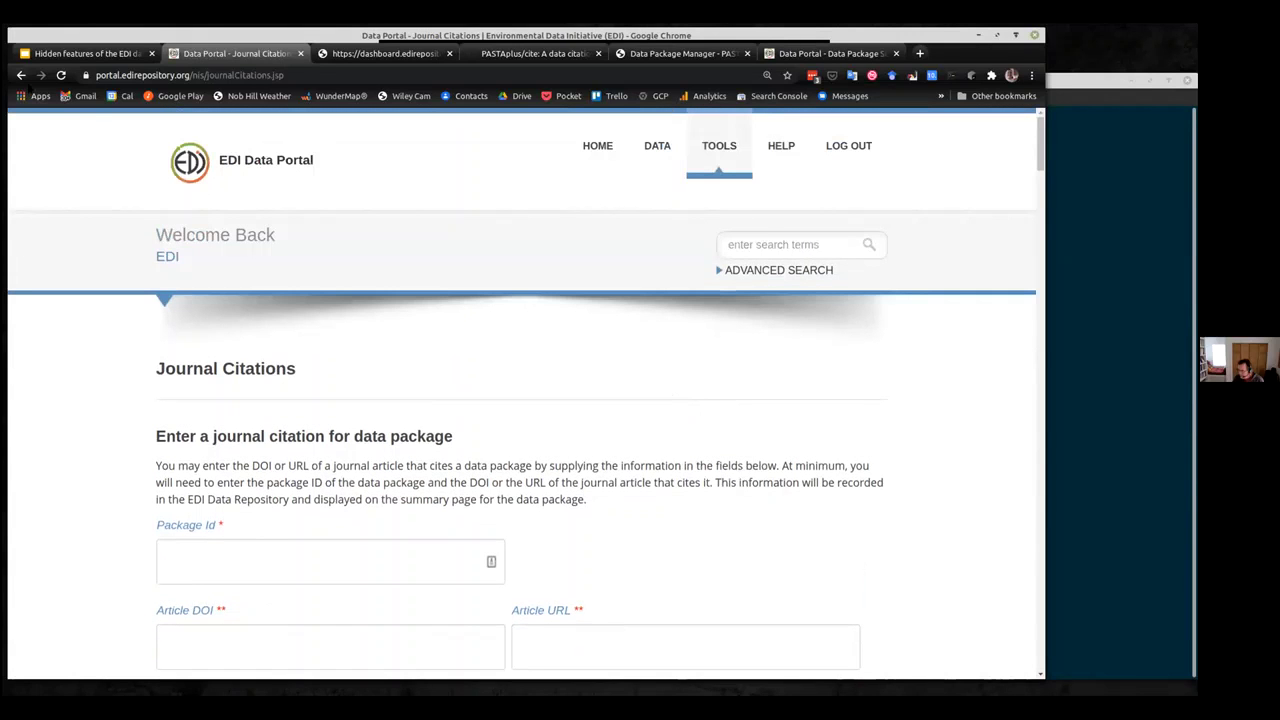
# Return to the edi.101 data package summary and start adding a journal citation from its Journal Citations section.
pyautogui.click(21, 75)
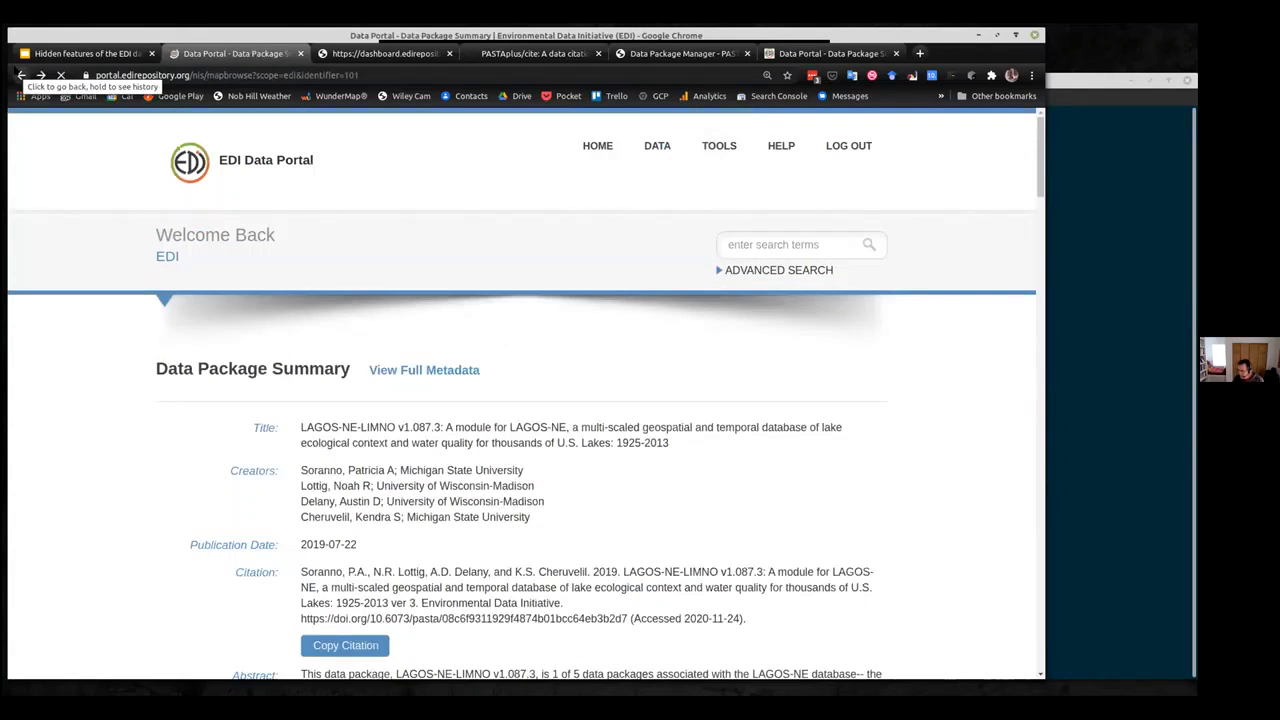
pyautogui.scroll(-10, 857, 406)
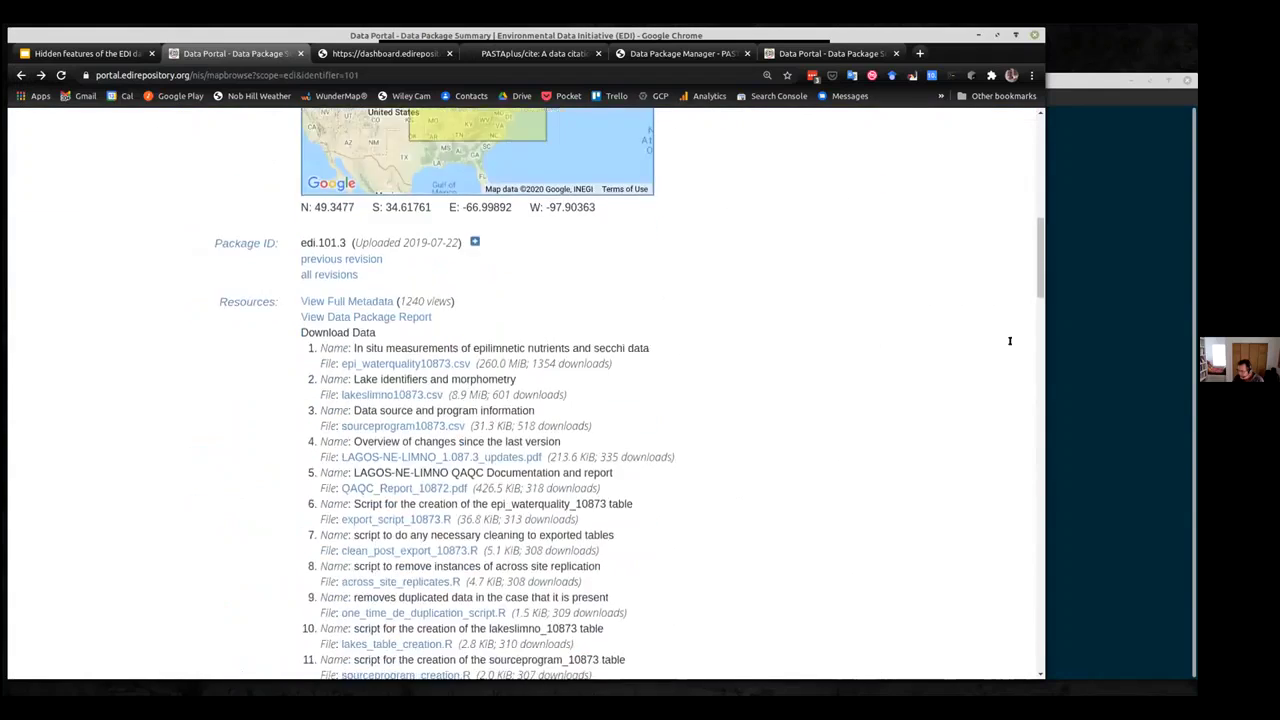
pyautogui.scroll(-19, 984, 554)
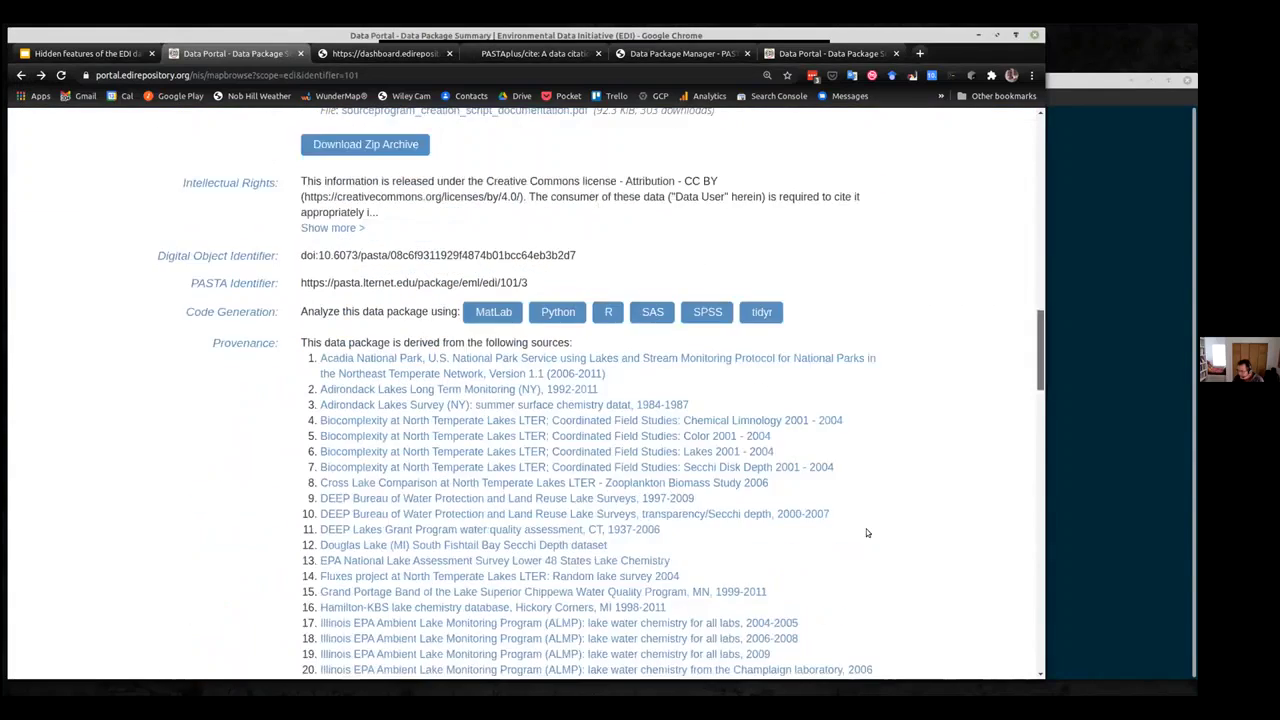
pyautogui.scroll(-6, 368, 403)
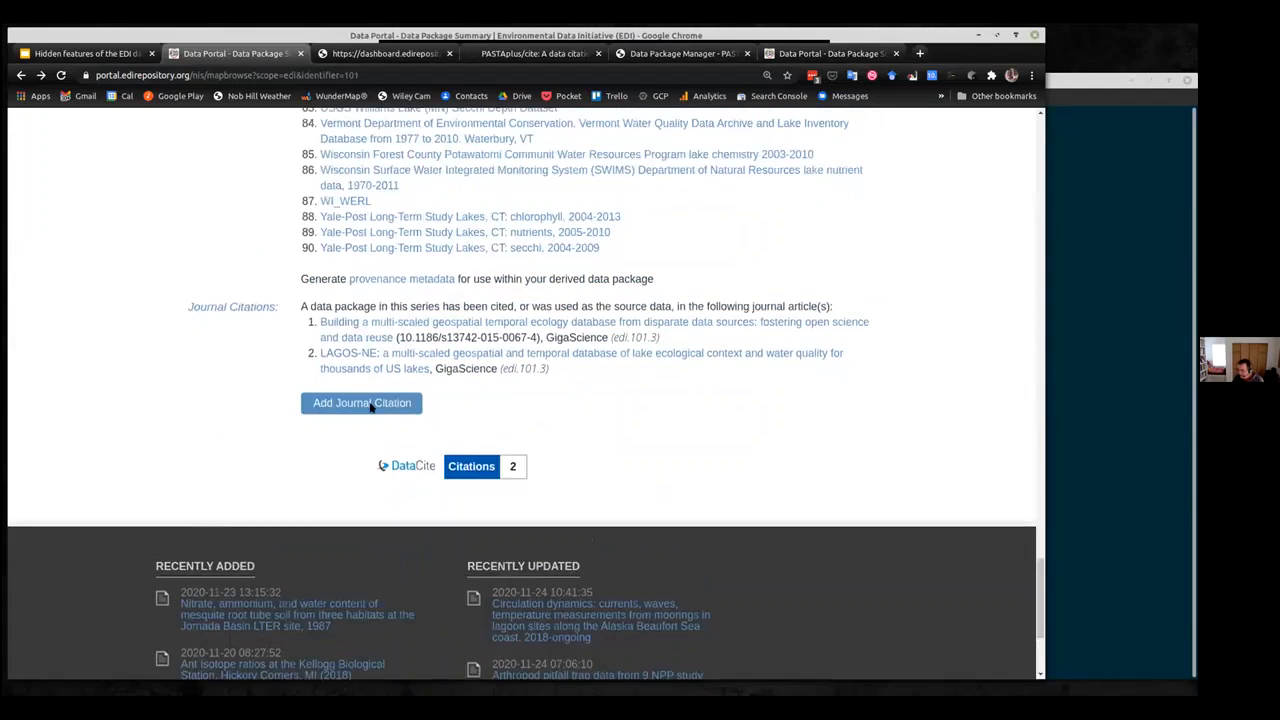
pyautogui.click(362, 405)
# Review the citation entry form for the package and the table of current journal article citations recorded by EDI.
pyautogui.scroll(-2, 220, 420)
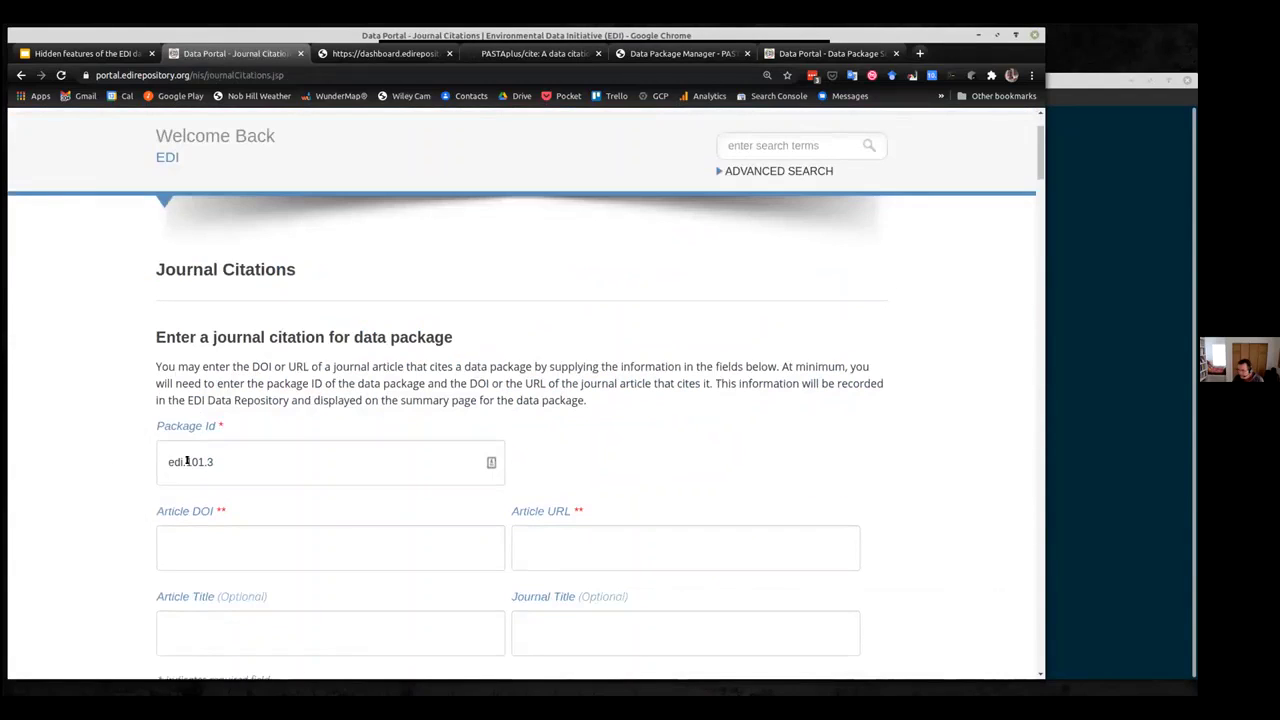
pyautogui.scroll(-2, 932, 397)
pyautogui.scroll(-3, 932, 397)
pyautogui.scroll(-1, 932, 398)
pyautogui.scroll(1, 932, 398)
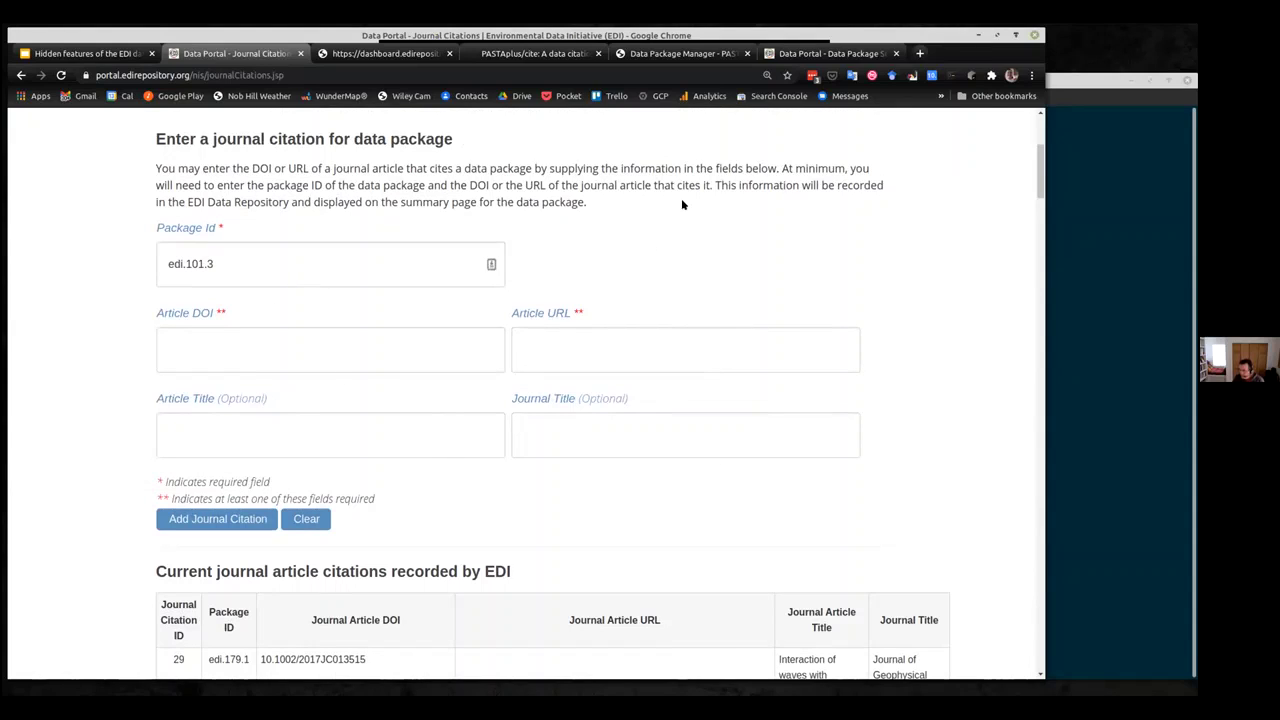
pyautogui.scroll(-3, 940, 220)
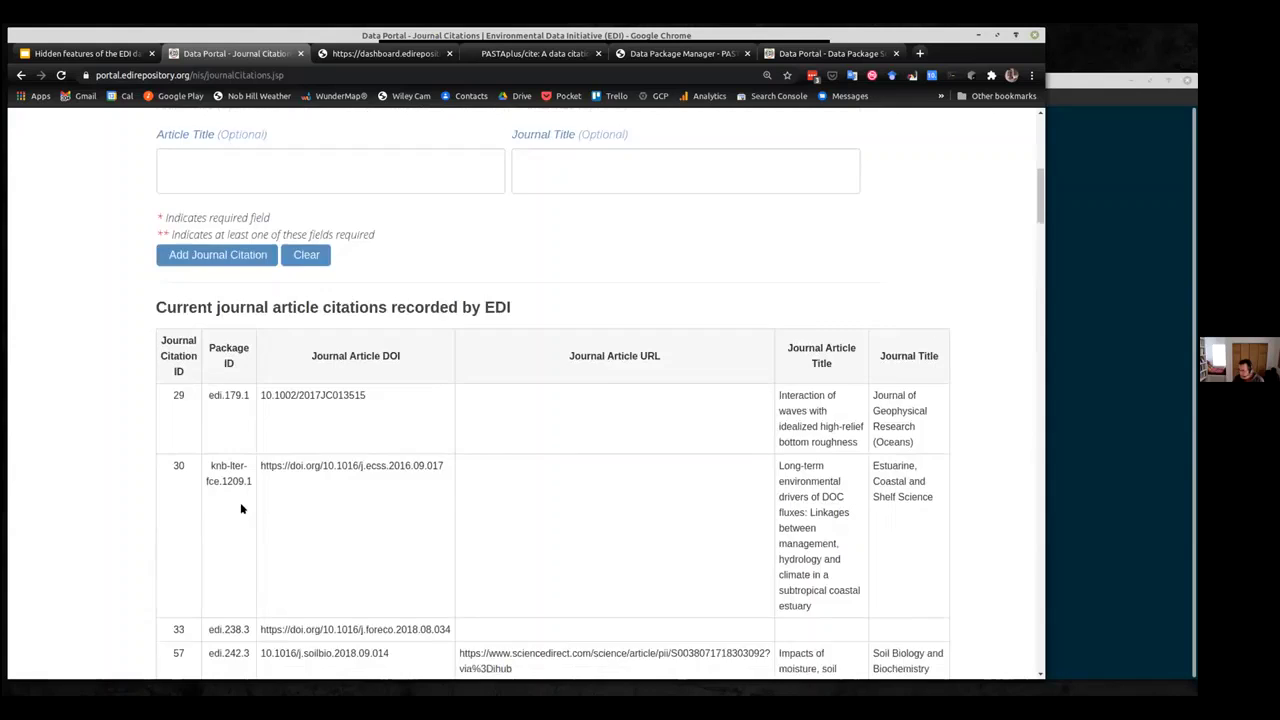
pyautogui.scroll(-1, 240, 502)
pyautogui.scroll(-1, 227, 620)
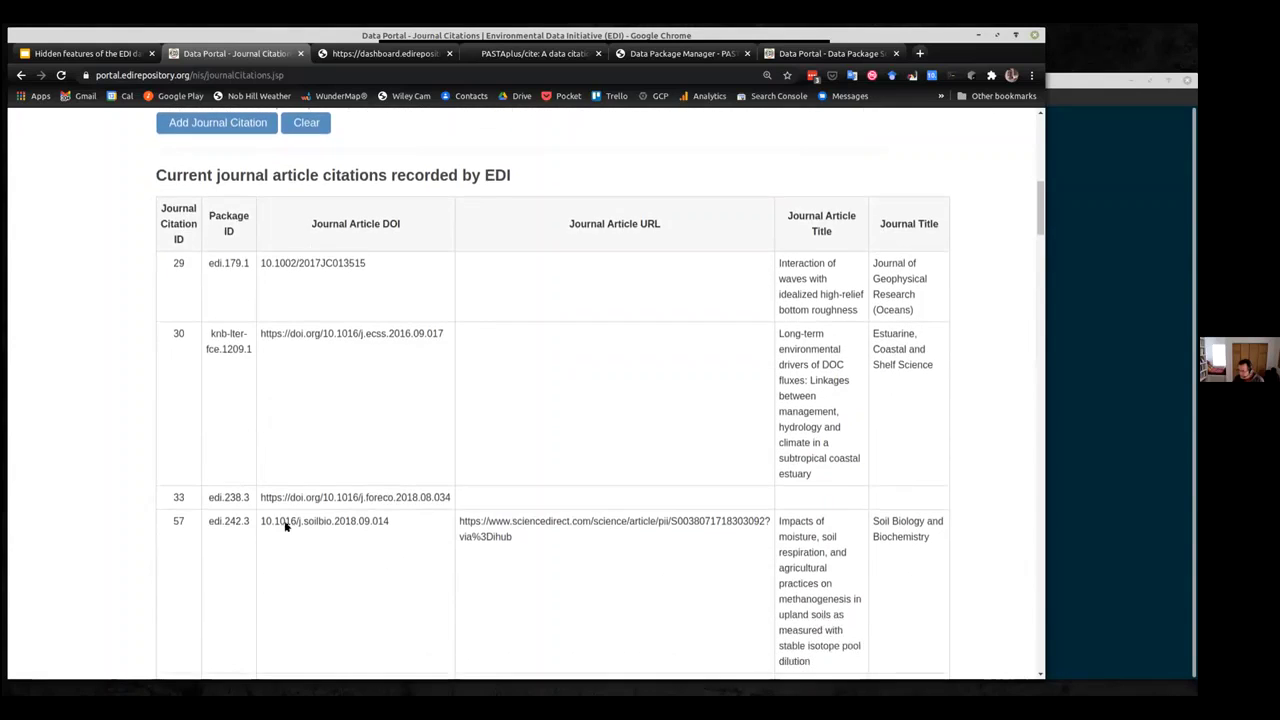
pyautogui.scroll(4, 713, 395)
pyautogui.scroll(1, 830, 325)
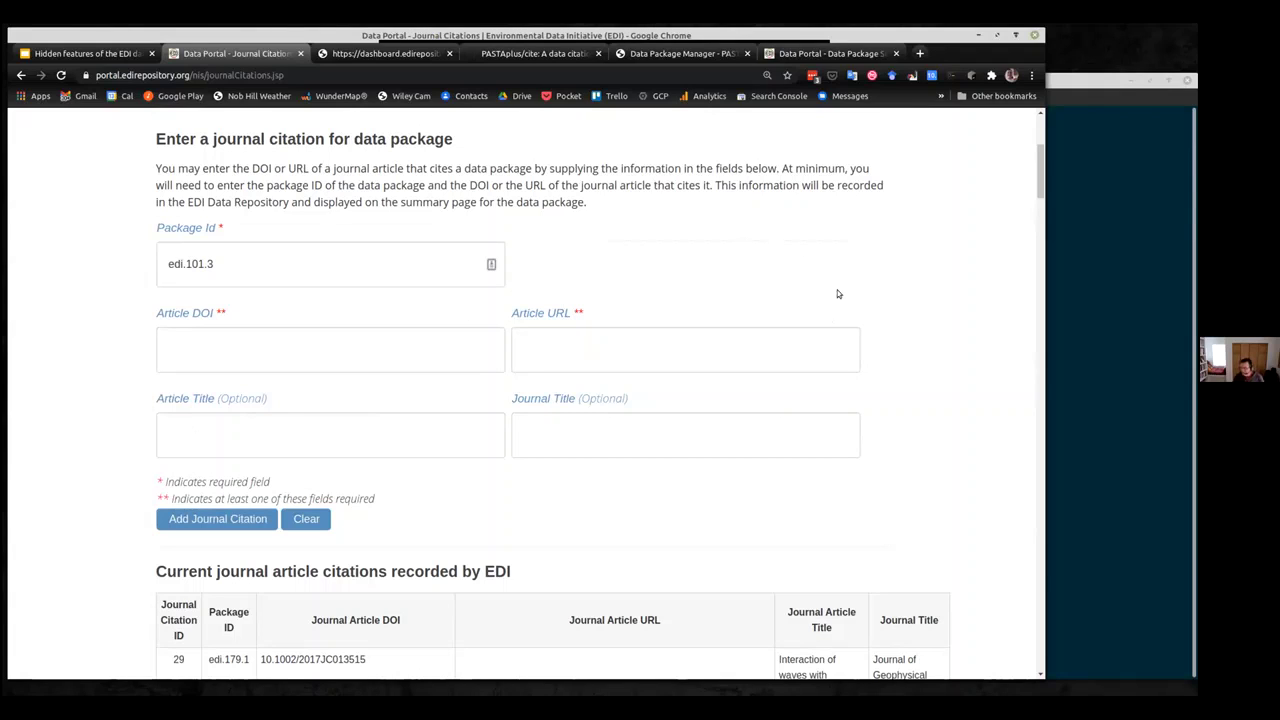
pyautogui.scroll(-1, 466, 476)
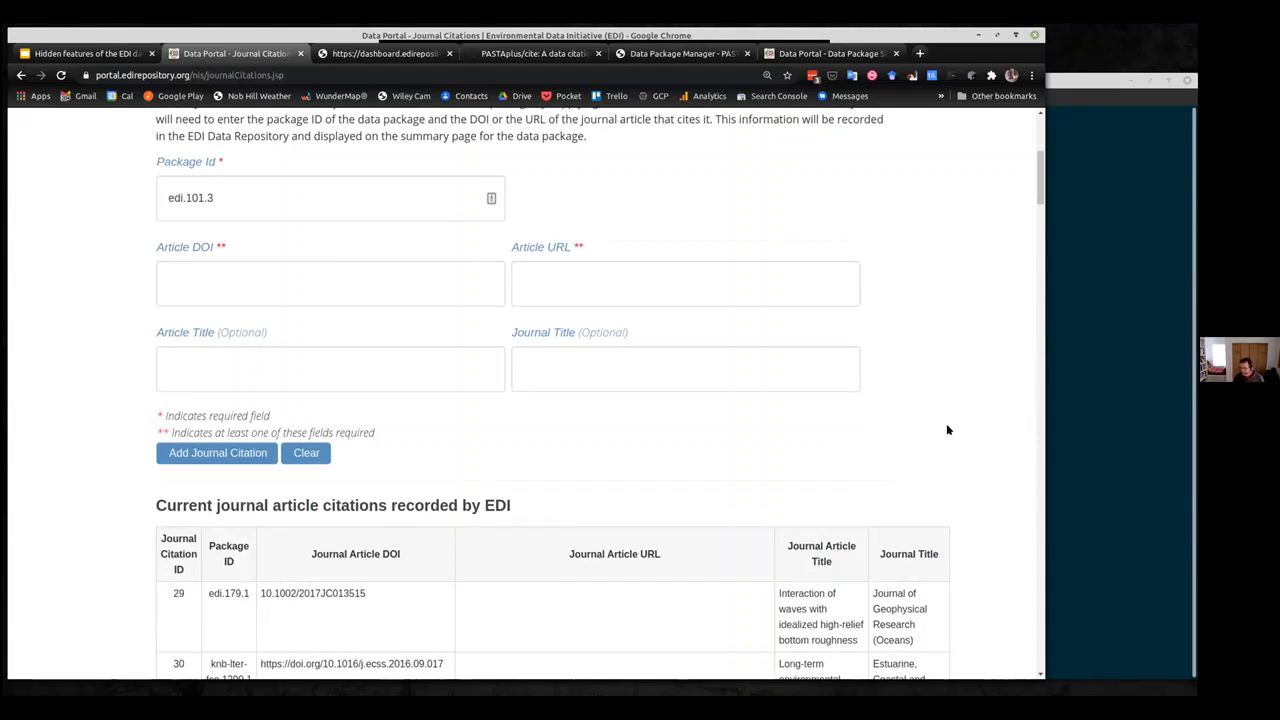
pyautogui.scroll(-1, 946, 423)
pyautogui.scroll(-2, 955, 418)
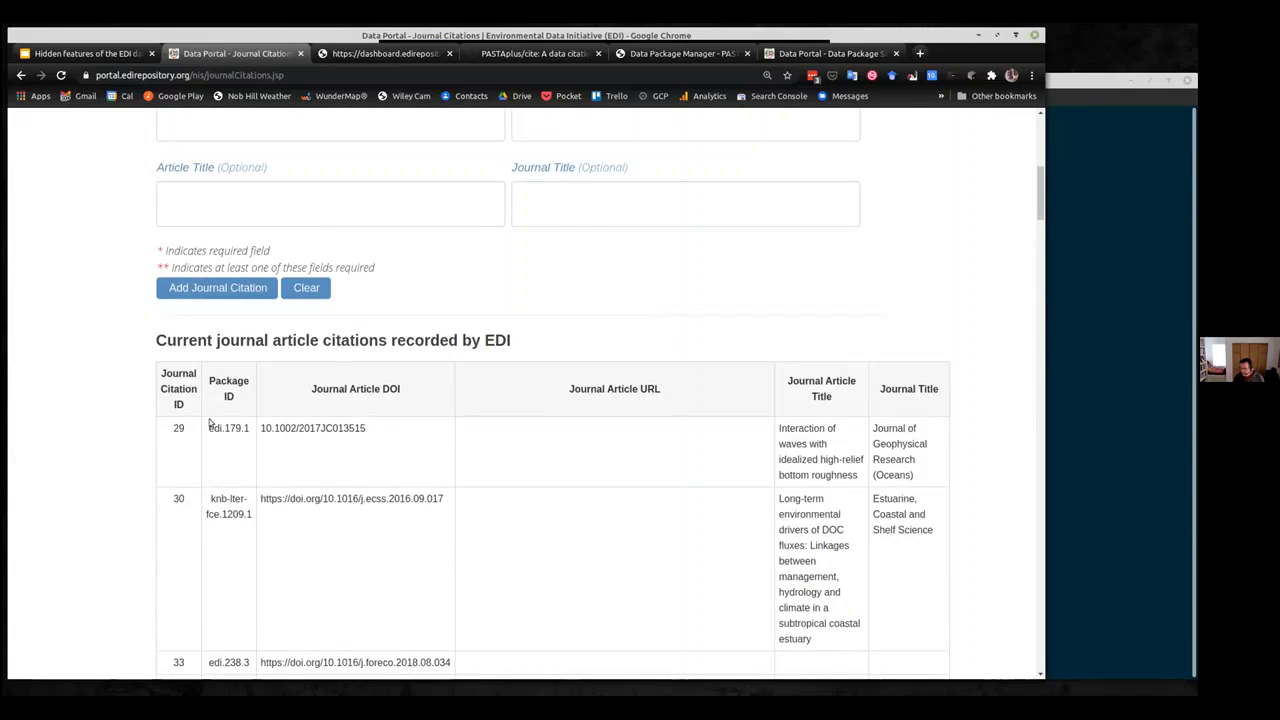
pyautogui.scroll(-3, 990, 270)
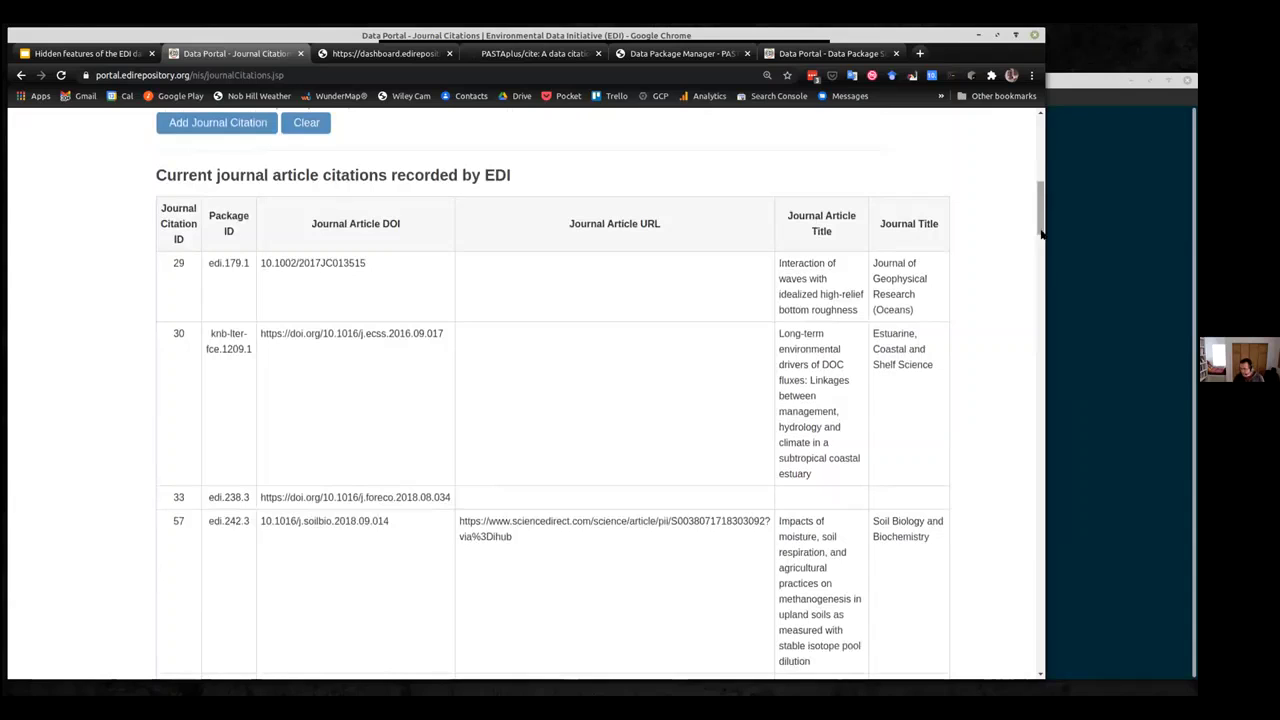
# Choose journal citation ID 183 in the Delete section below the recorded citations, without deleting the entry.
pyautogui.moveTo(1040, 228); pyautogui.dragTo(1020, 615)
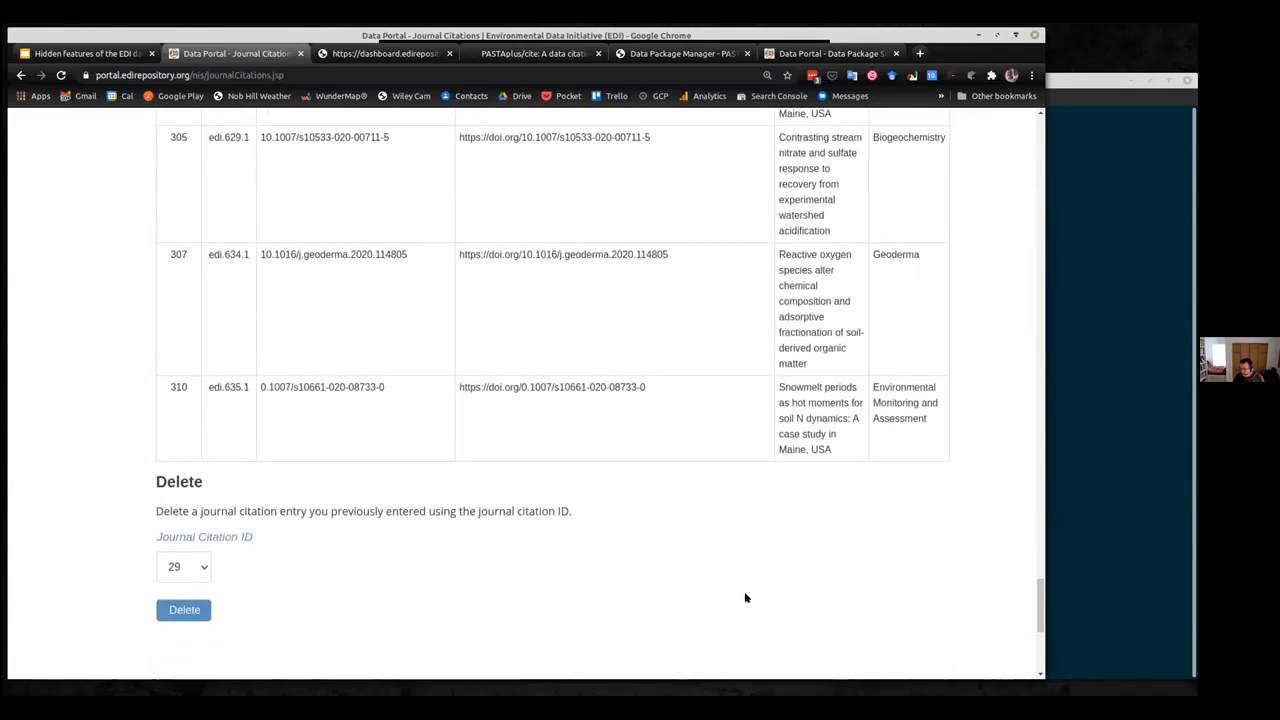
pyautogui.click(196, 565)
pyautogui.click(177, 458)
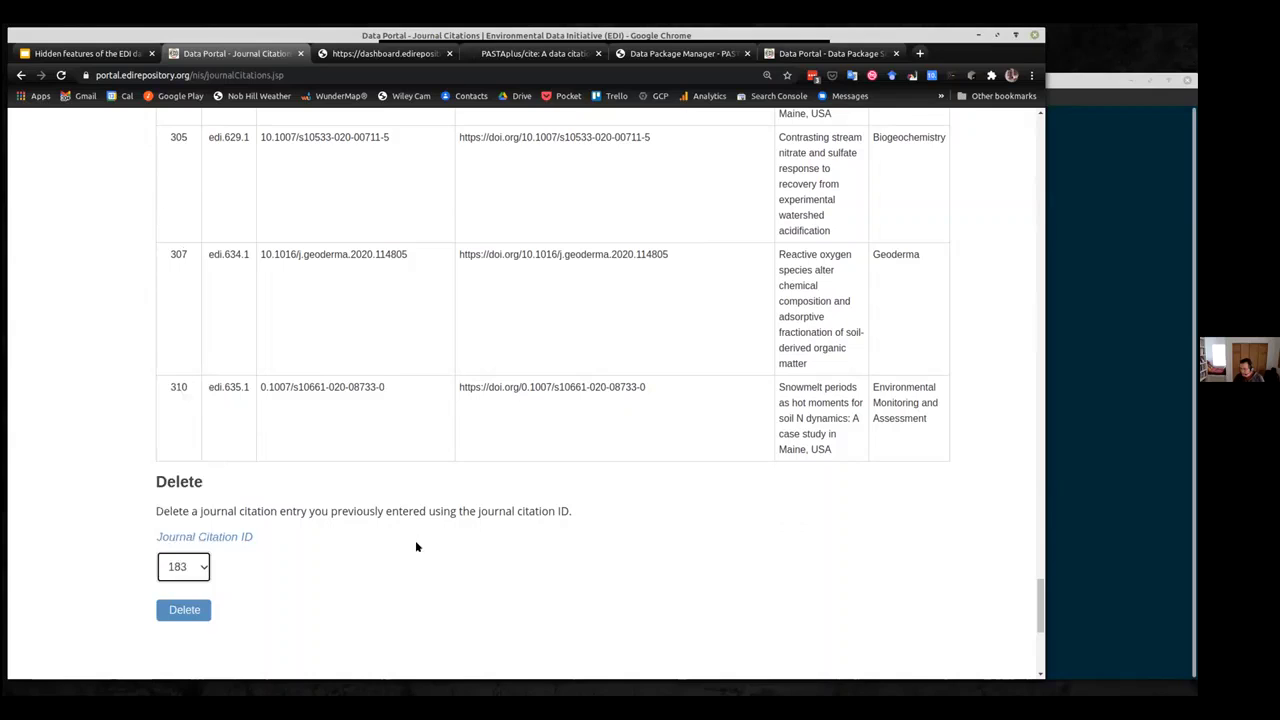
pyautogui.click(535, 573)
# Go back to the data package summary, switch to the Google Slides presentation and advance to slide 5 with the HTTP POST citation example.
pyautogui.moveTo(1039, 605); pyautogui.dragTo(1003, 97)
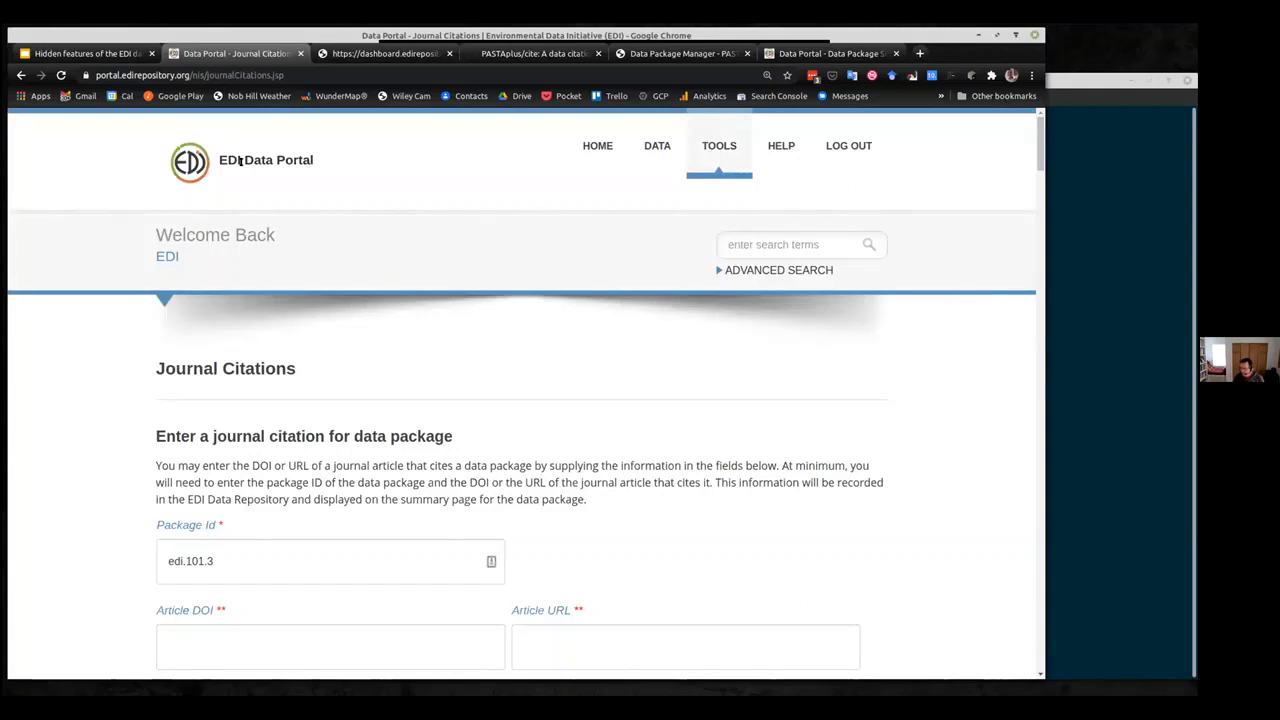
pyautogui.click(21, 75)
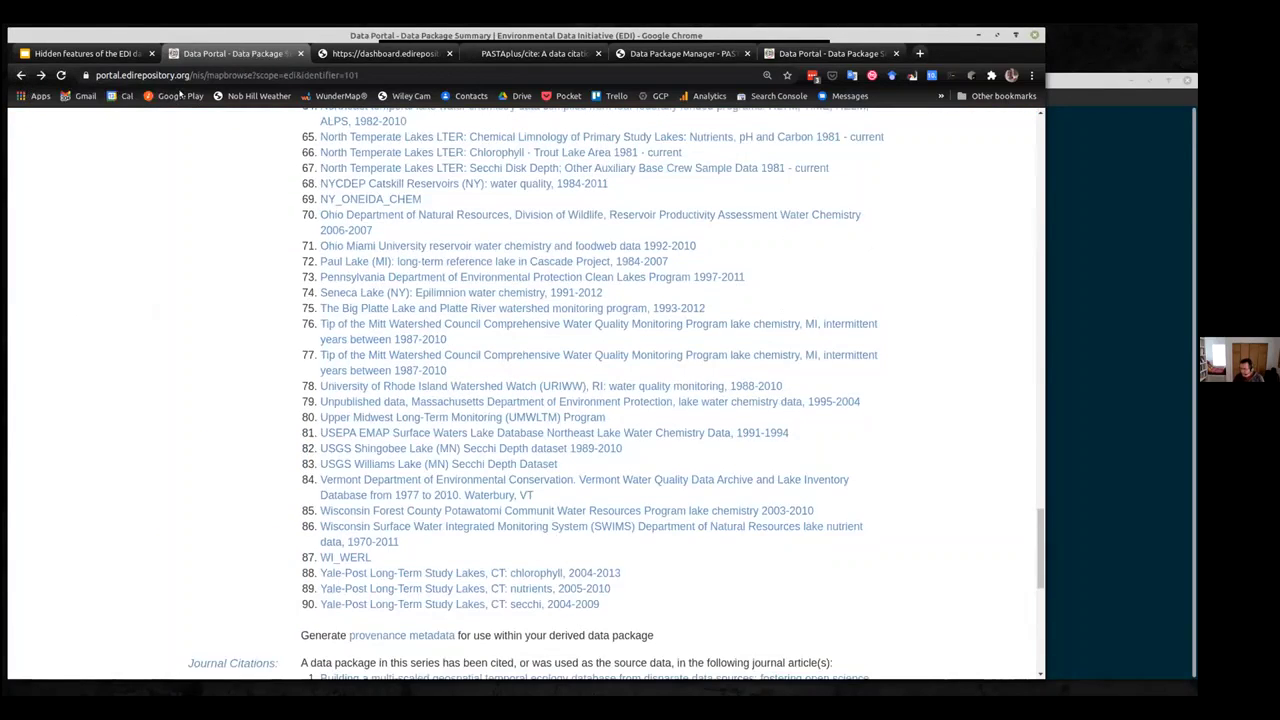
pyautogui.click(57, 53)
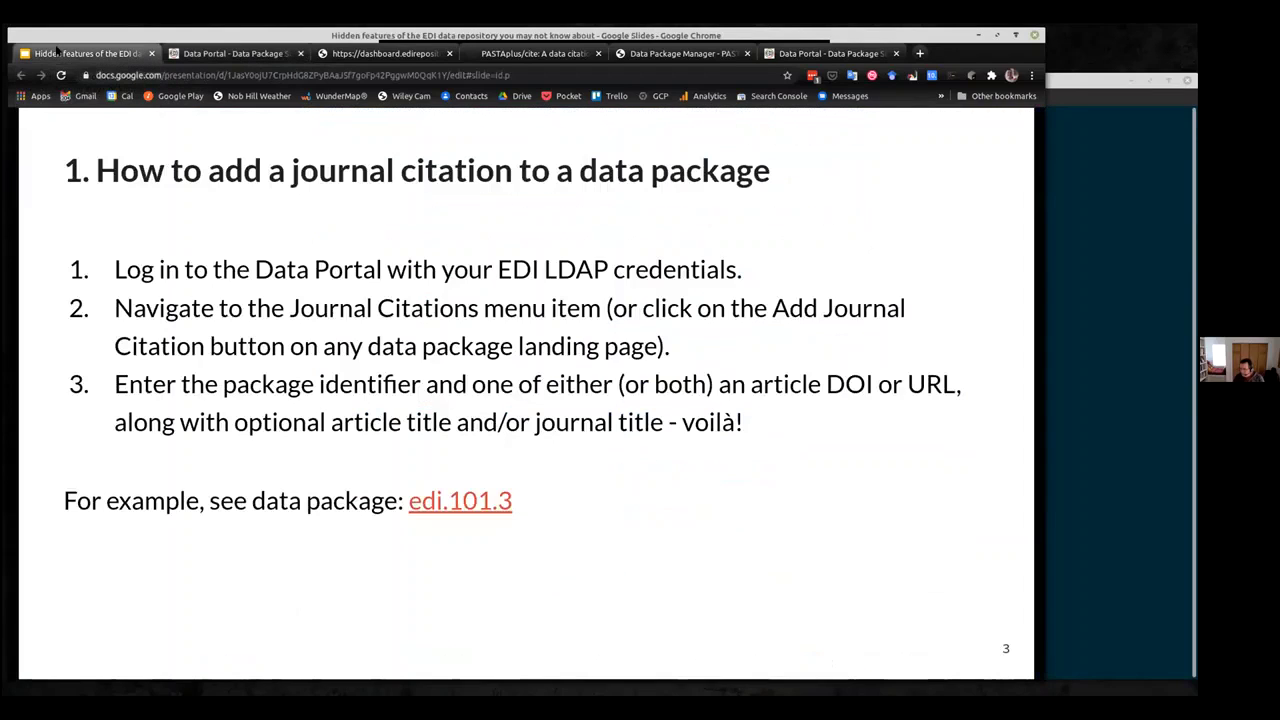
pyautogui.press('Right')
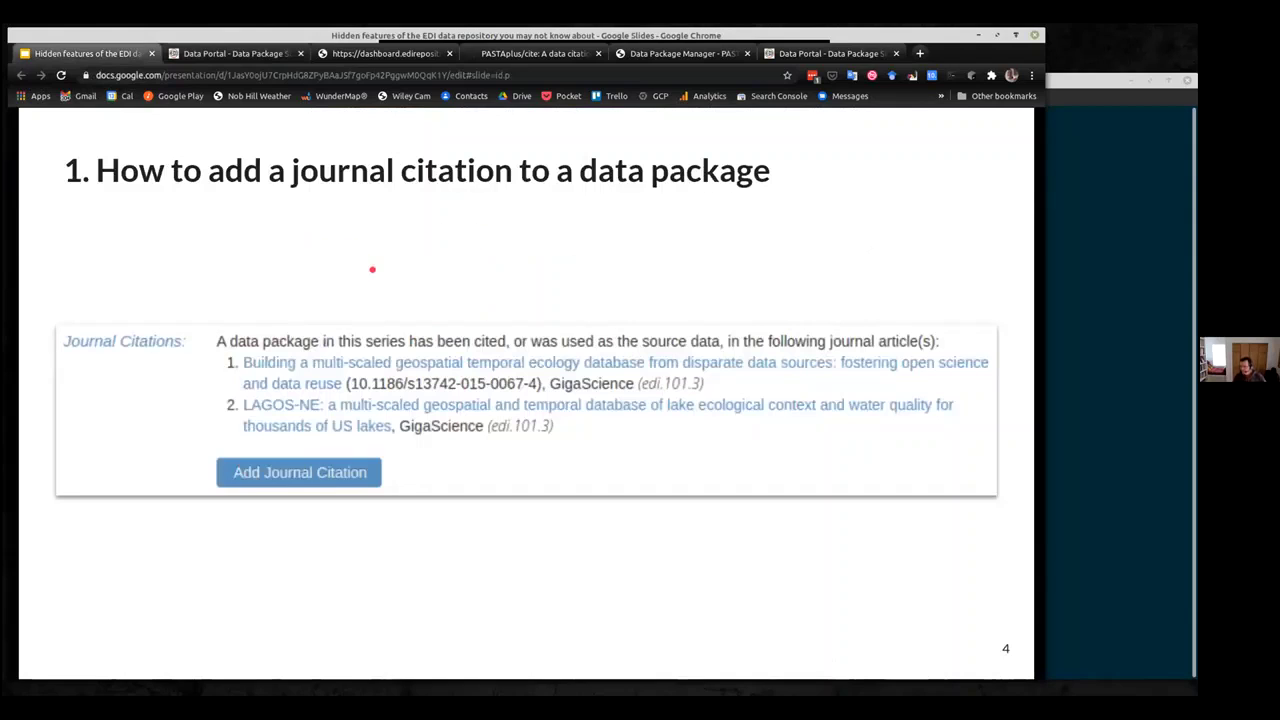
pyautogui.press('Right')
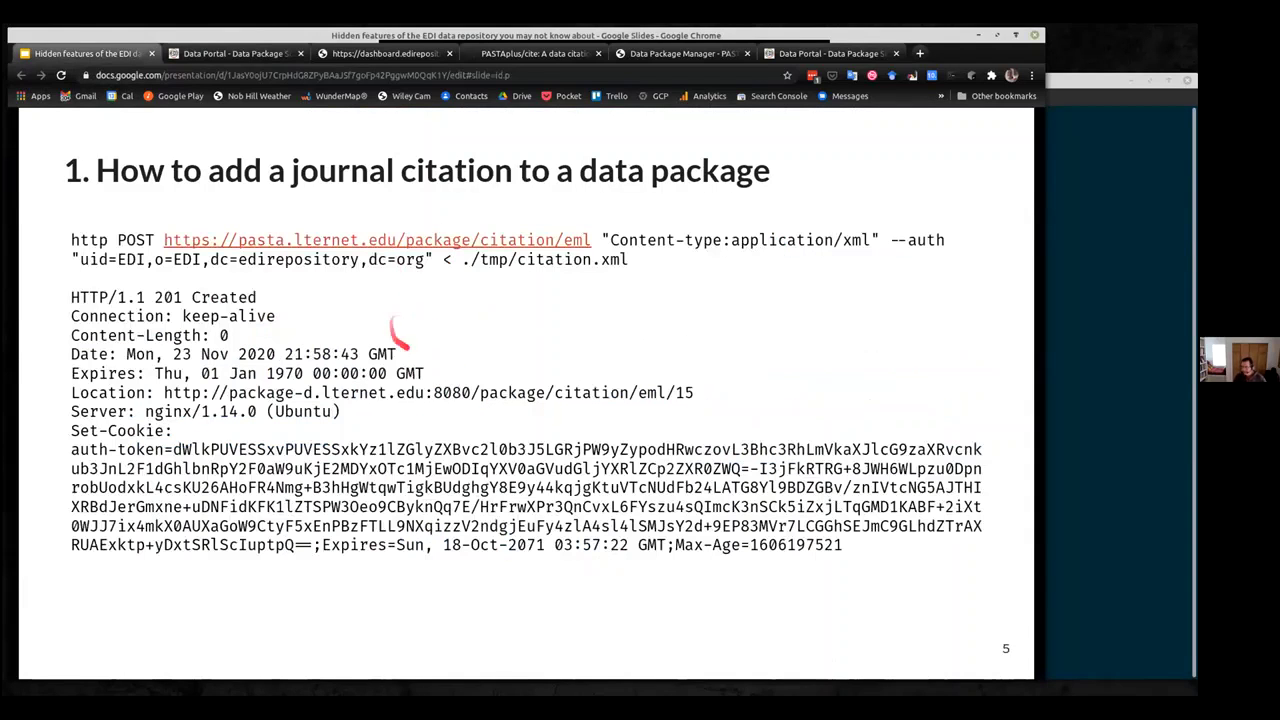